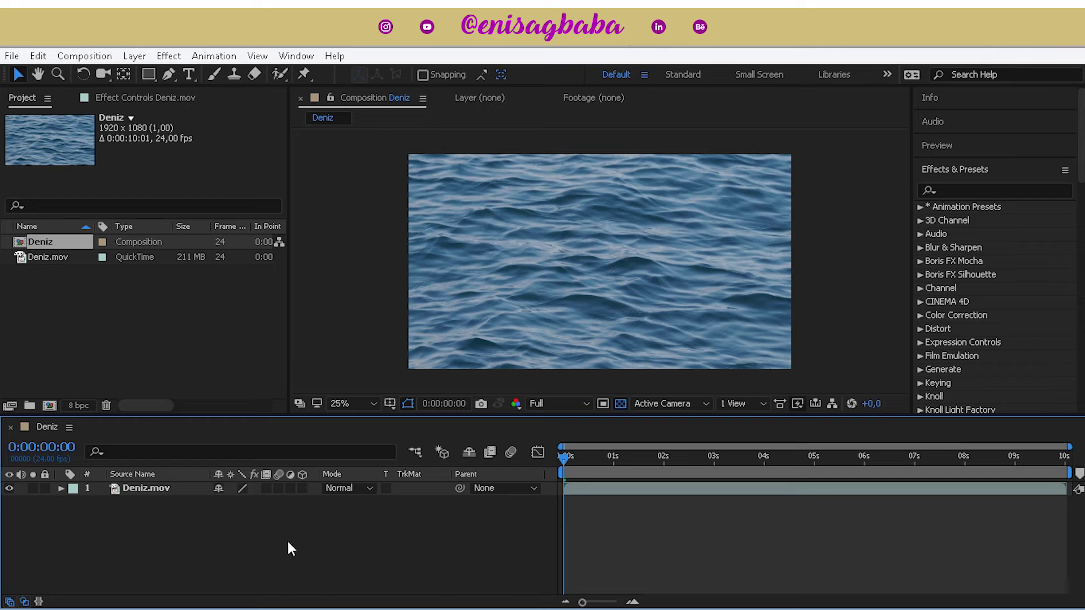
# Apply Boris FX Mocha Pro to the Deniz.mov layer and launch its Mocha window
pyautogui.rightClick(164, 491)
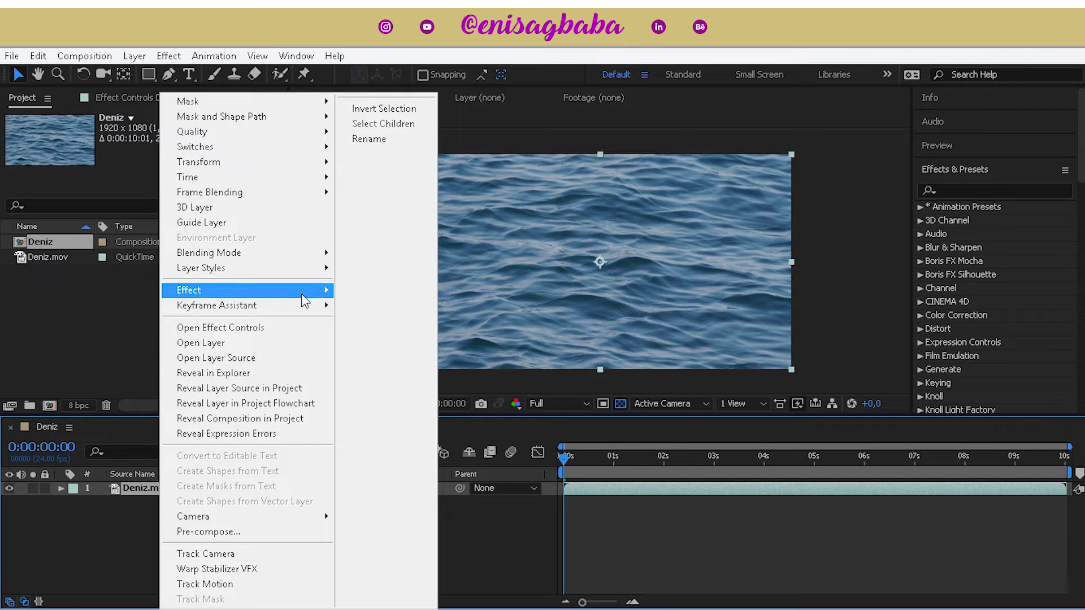
pyautogui.moveTo(308, 291)
pyautogui.moveTo(381, 207)
pyautogui.click(588, 208)
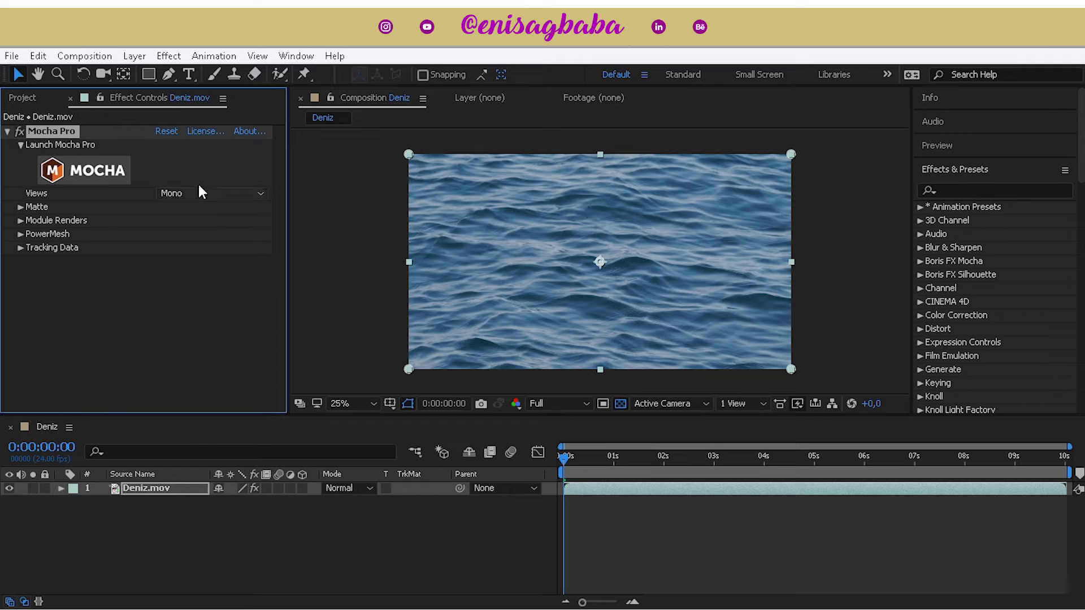
pyautogui.click(113, 182)
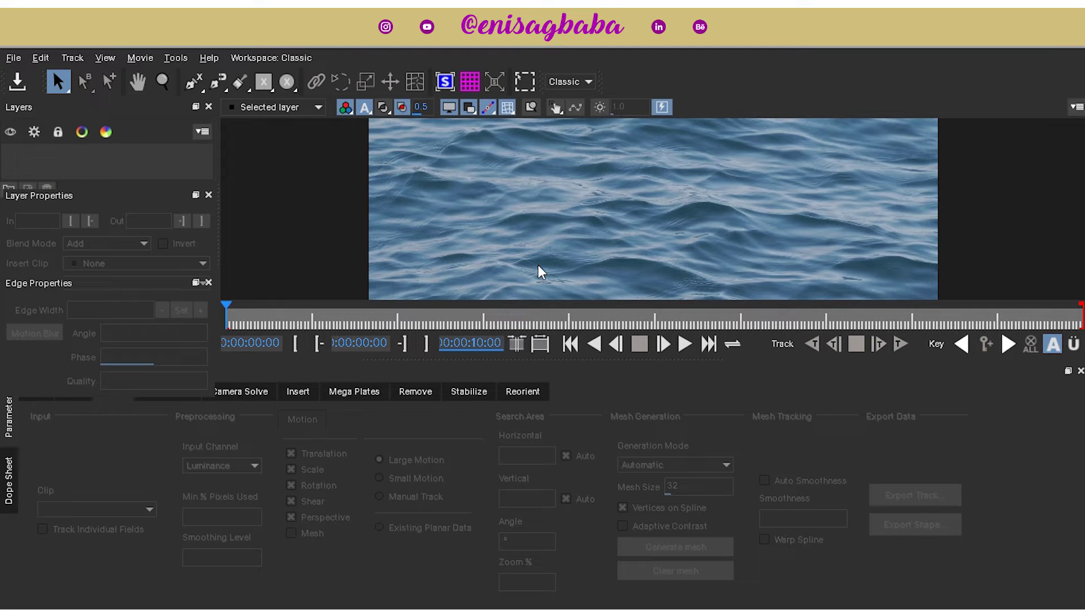
# Fit the water clip in the viewer and draw a rectangle shape enclosing the whole frame
pyautogui.press('z')
pyautogui.moveTo(623, 200); pyautogui.dragTo(595, 400)
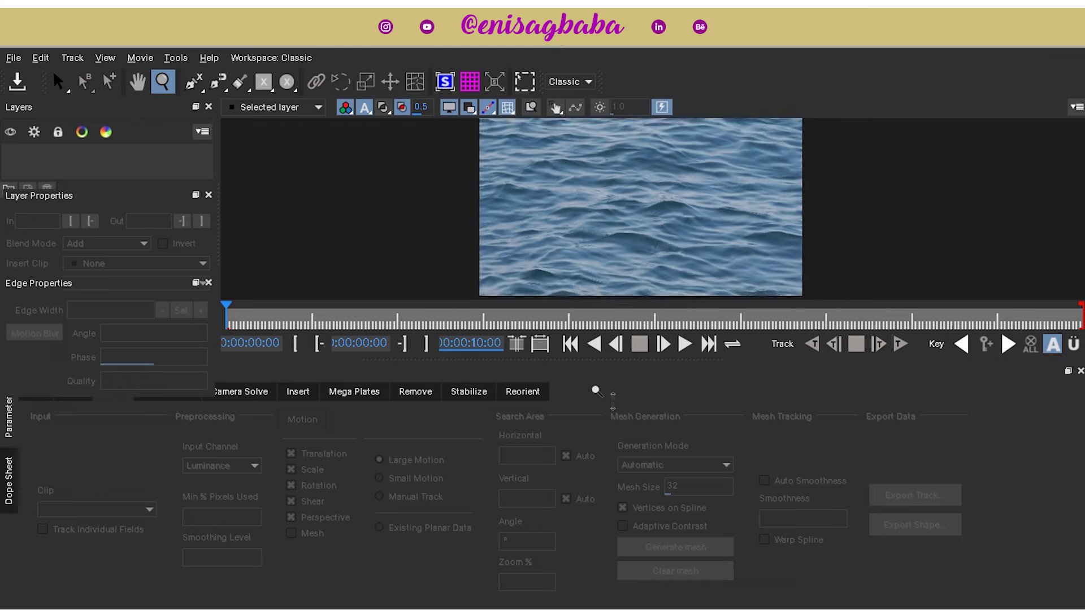
pyautogui.press('x')
pyautogui.moveTo(622, 218); pyautogui.dragTo(587, 223)
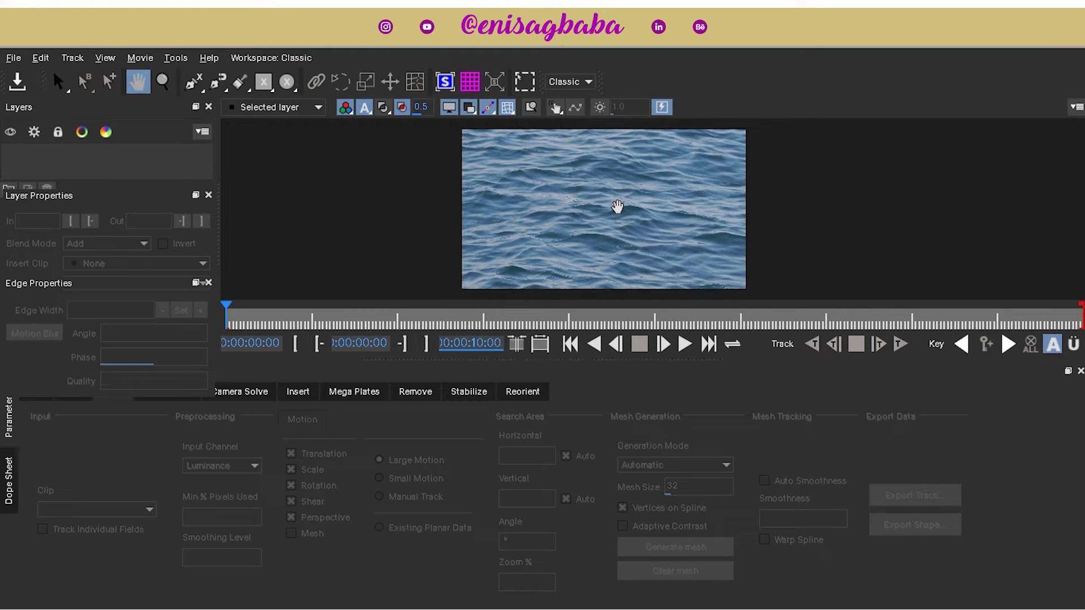
pyautogui.press('s')
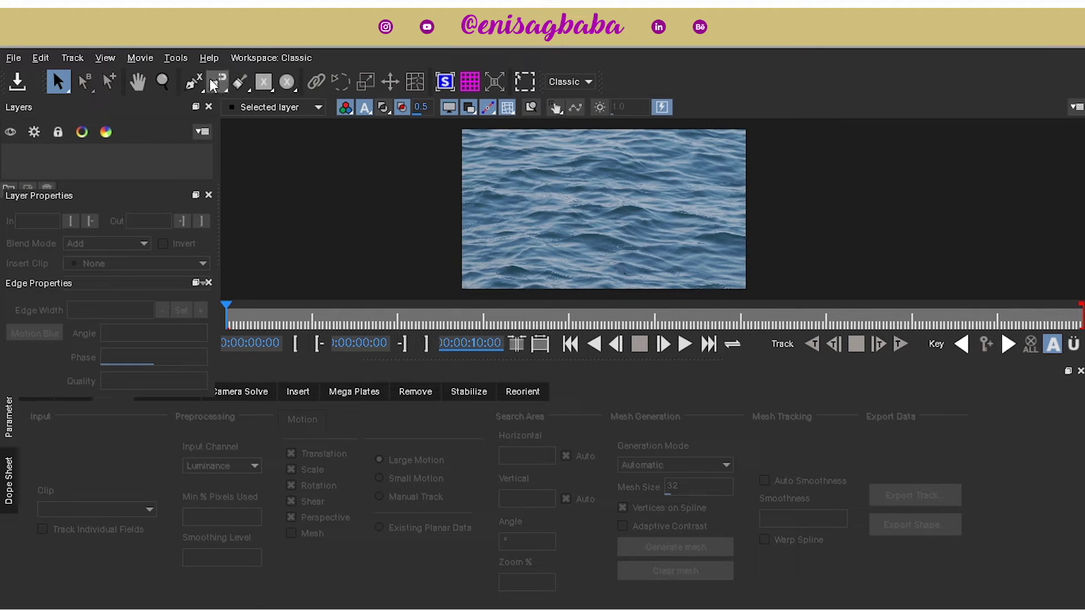
pyautogui.click(263, 81)
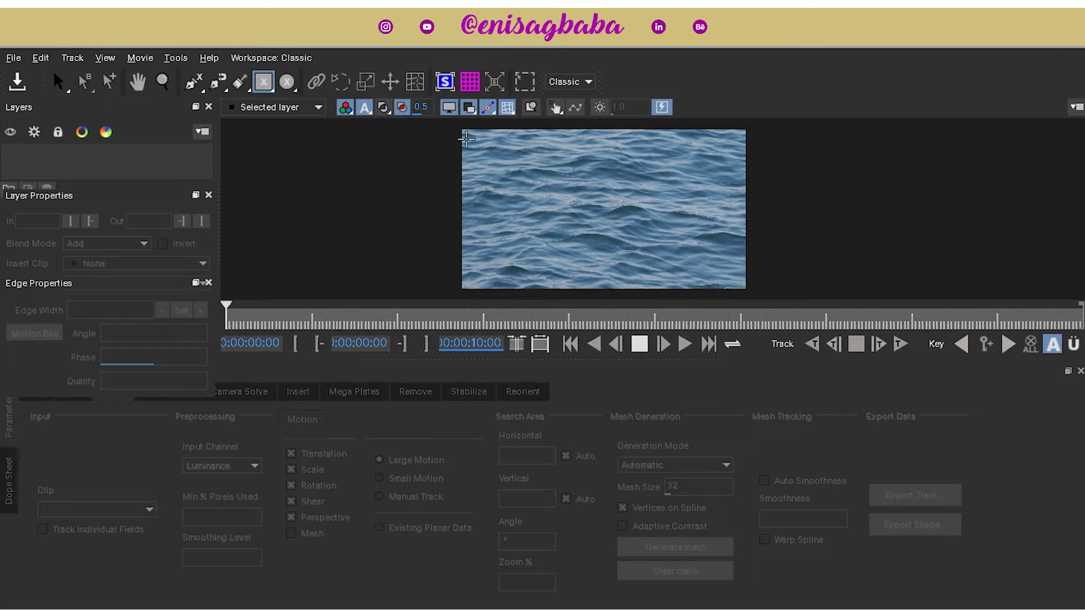
pyautogui.moveTo(466, 141); pyautogui.dragTo(743, 287)
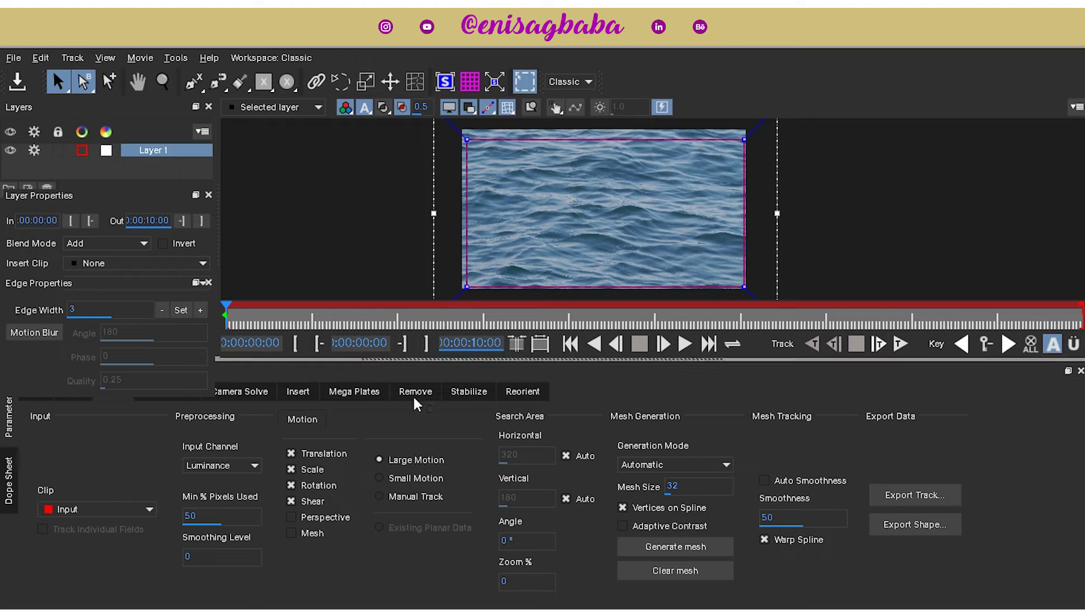
# Generate an Automatic, Adaptive Contrast mesh on Layer 1, track it forward, and play back
pyautogui.click(292, 534)
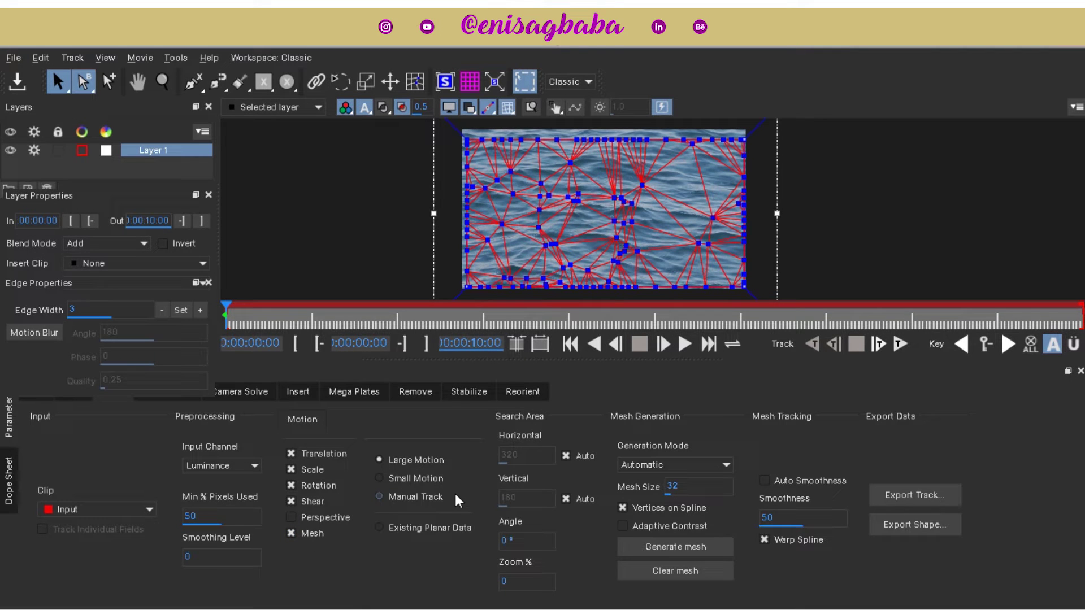
pyautogui.click(650, 466)
pyautogui.click(657, 491)
pyautogui.click(644, 526)
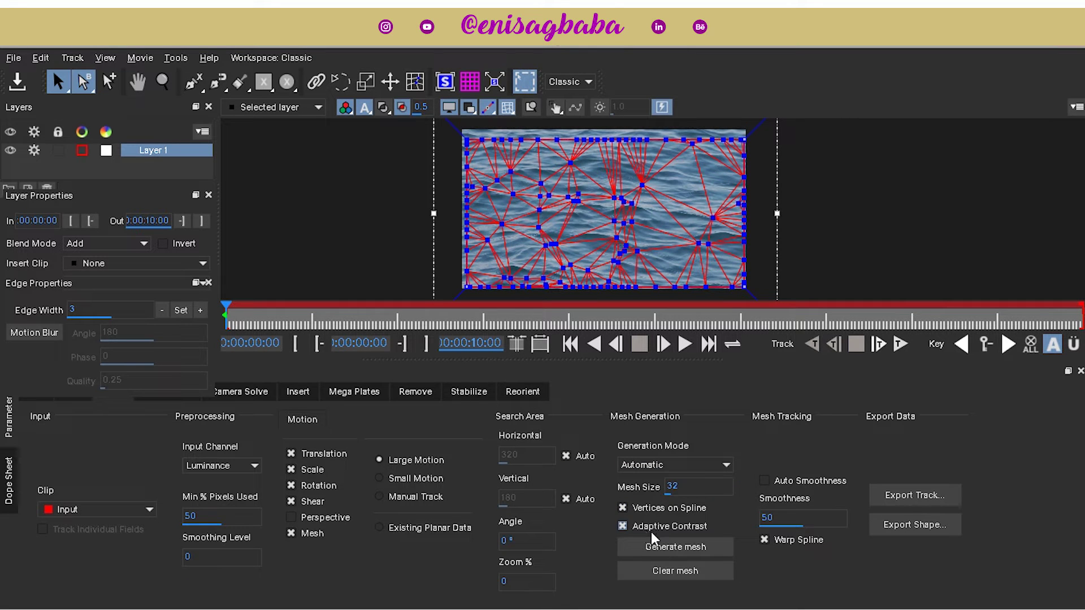
pyautogui.click(673, 546)
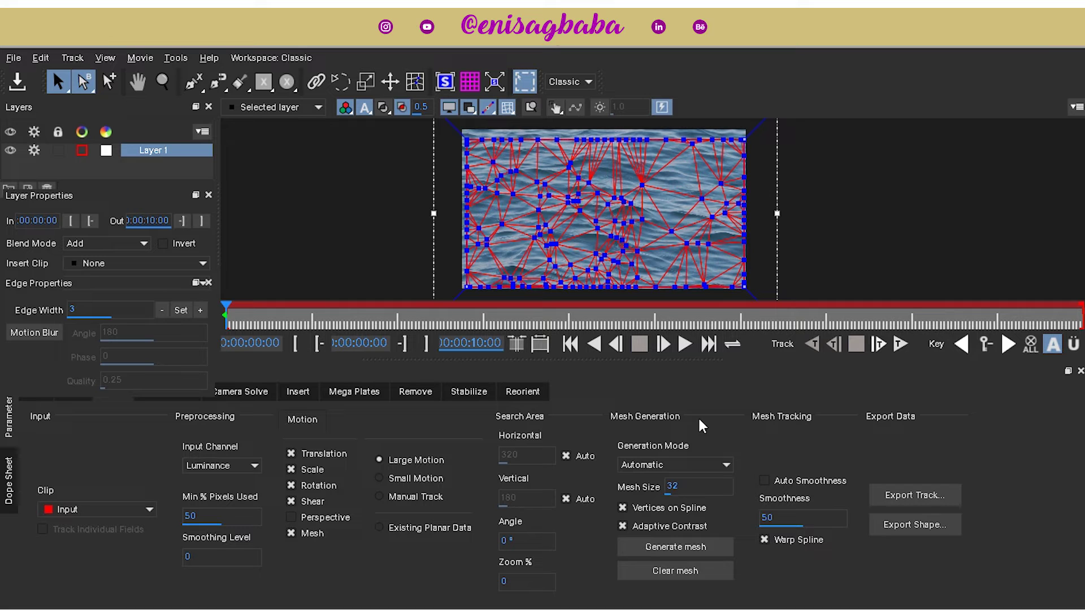
pyautogui.click(900, 344)
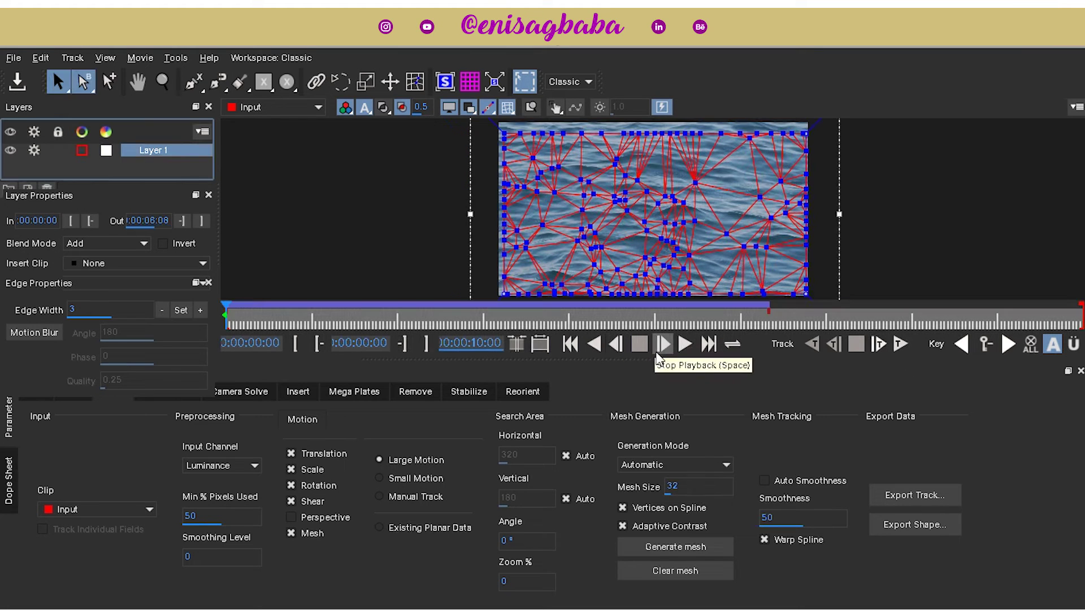
pyautogui.click(684, 346)
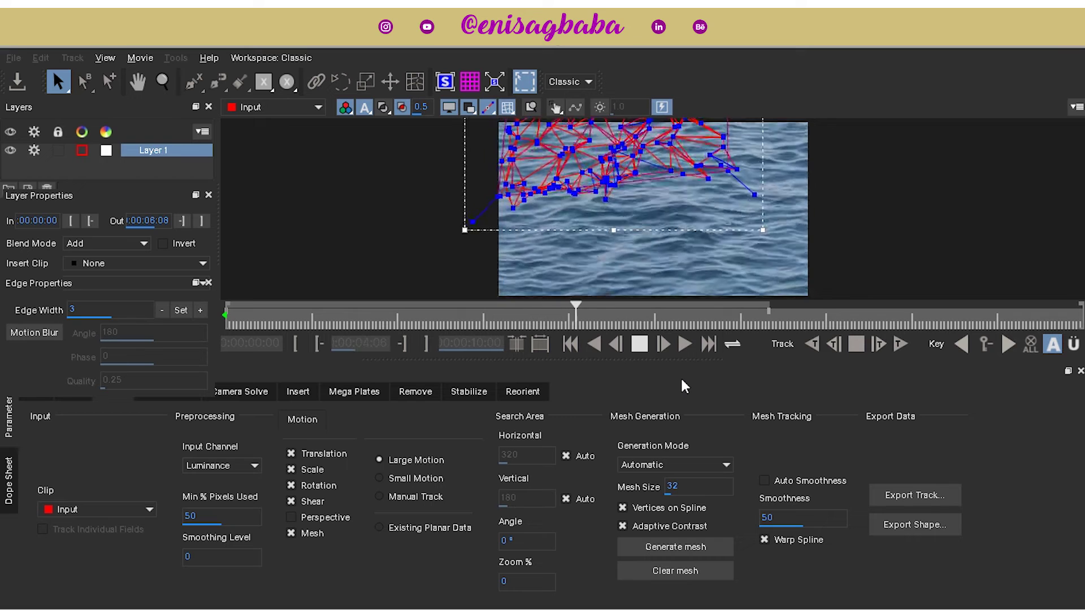
# Add reference frame 00:00:00:00, enable High-quality Mesh Warp Unwarp with Use Matte, and save
pyautogui.click(483, 397)
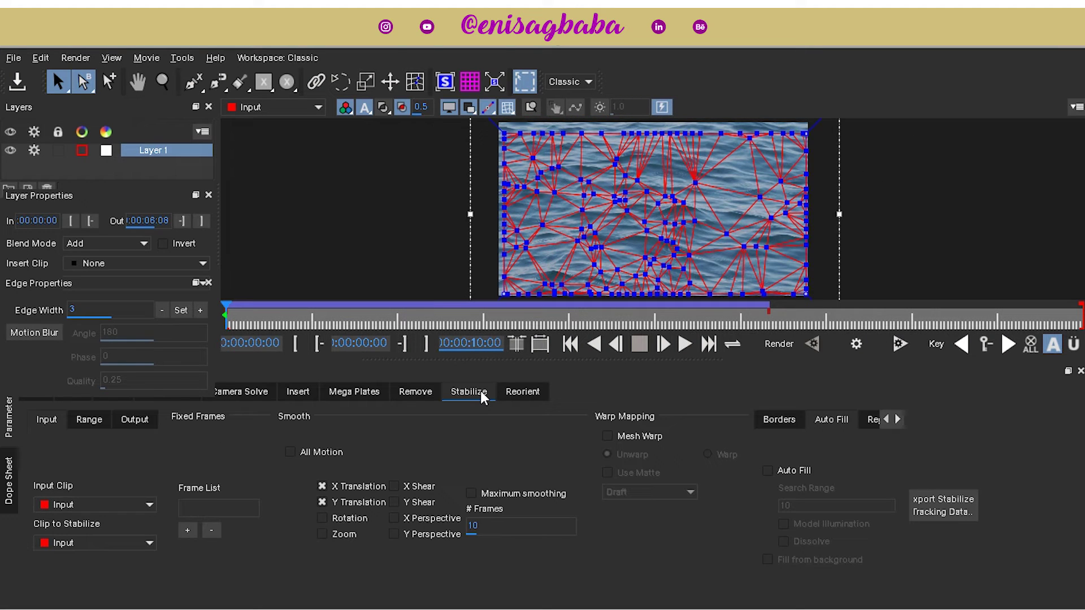
pyautogui.click(189, 532)
pyautogui.click(633, 447)
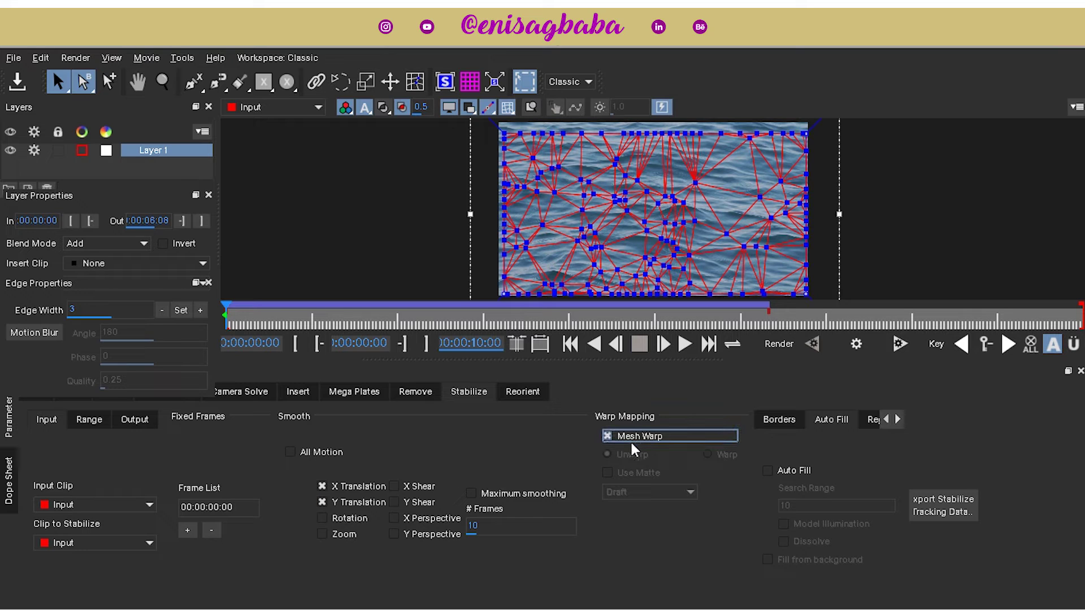
pyautogui.click(609, 472)
pyautogui.click(641, 494)
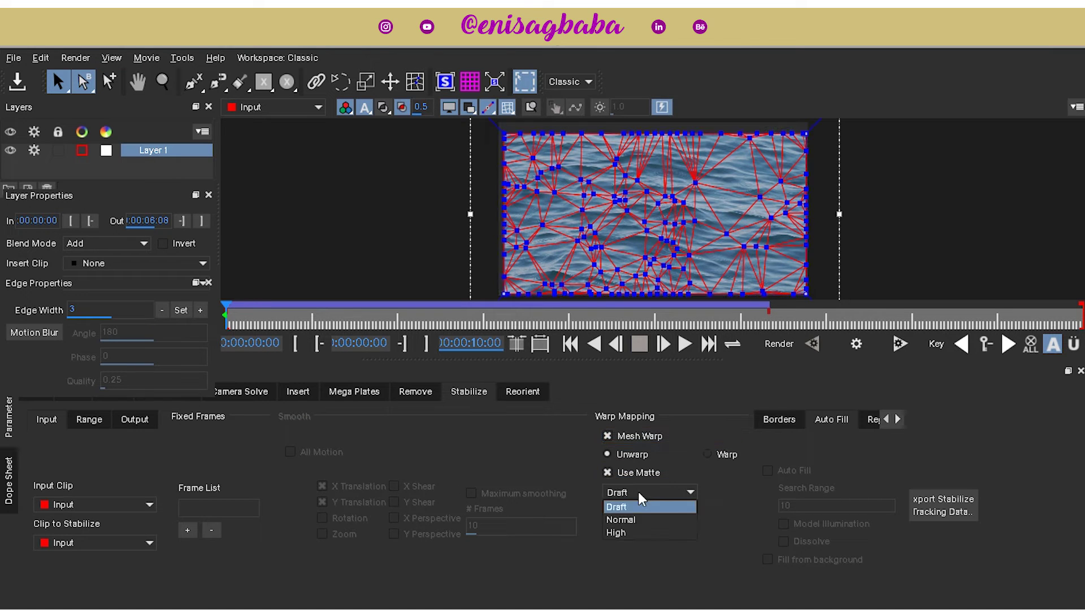
pyautogui.click(631, 537)
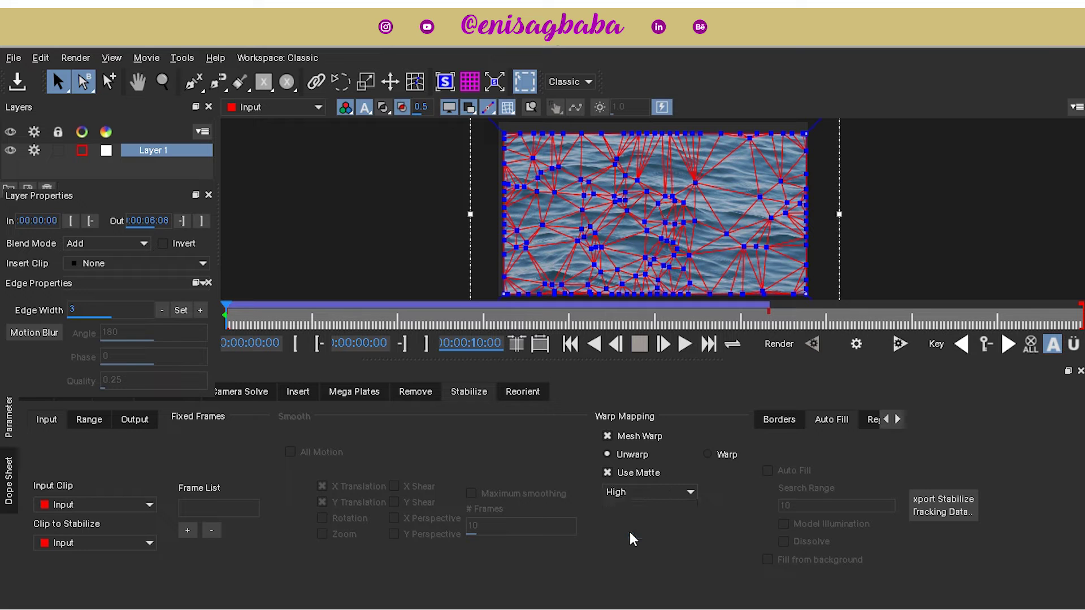
pyautogui.click(17, 82)
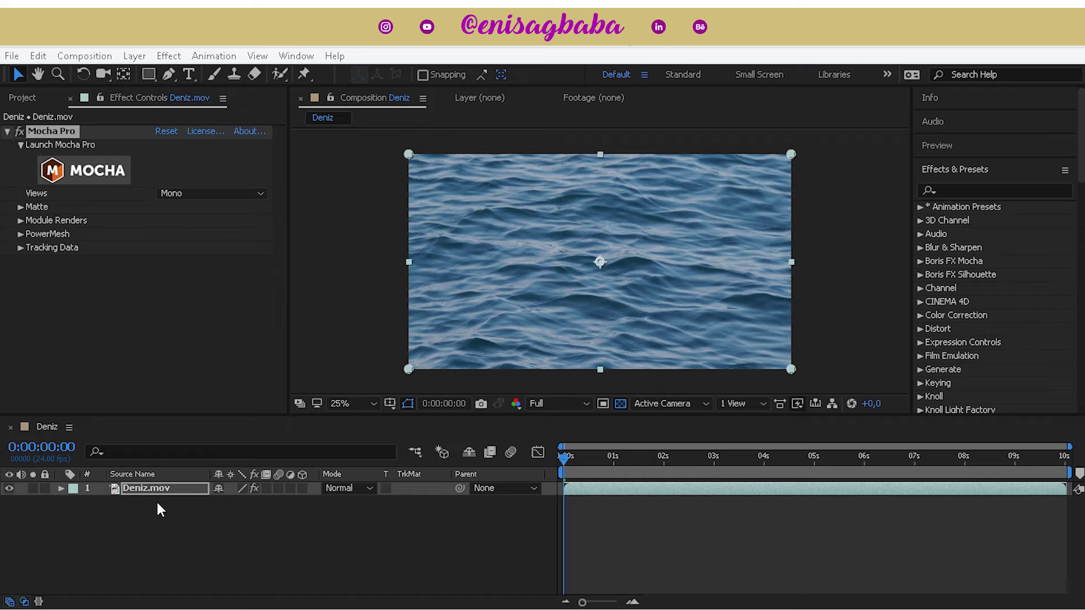
# Duplicate Deniz.mov and set its Mocha Pro render module to Stabilize: Unwarp with Render on
pyautogui.click(155, 490)
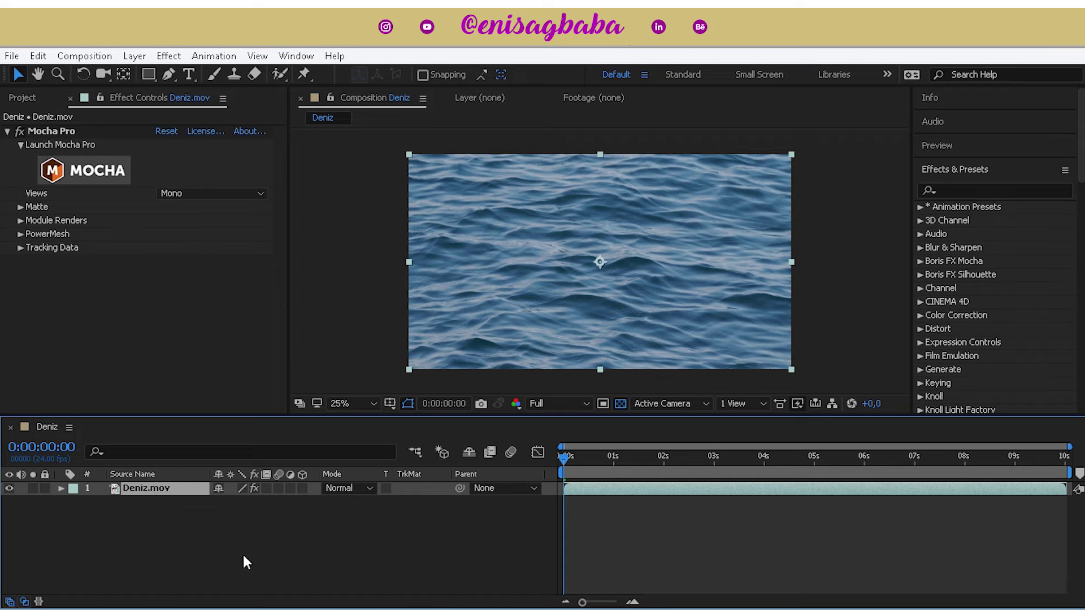
pyautogui.hotkey('ctrl', 'd')
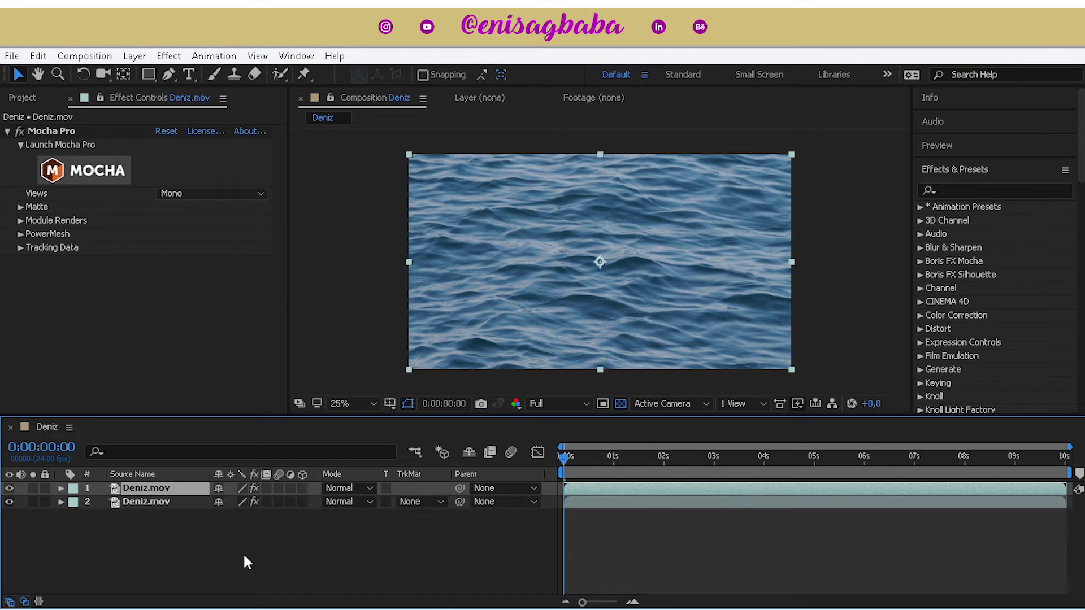
pyautogui.click(21, 221)
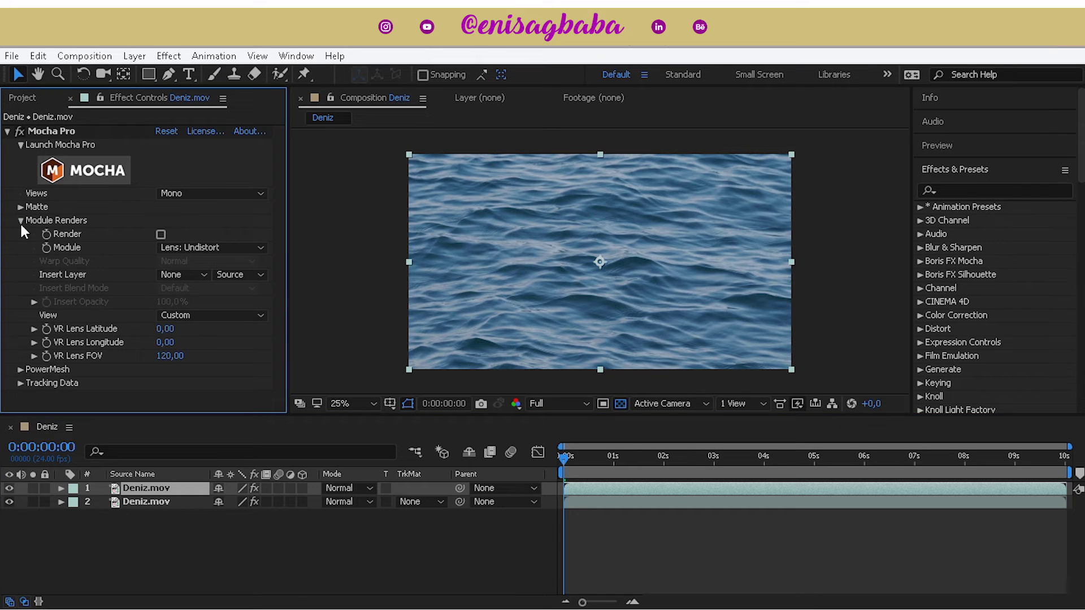
pyautogui.click(203, 247)
pyautogui.click(210, 406)
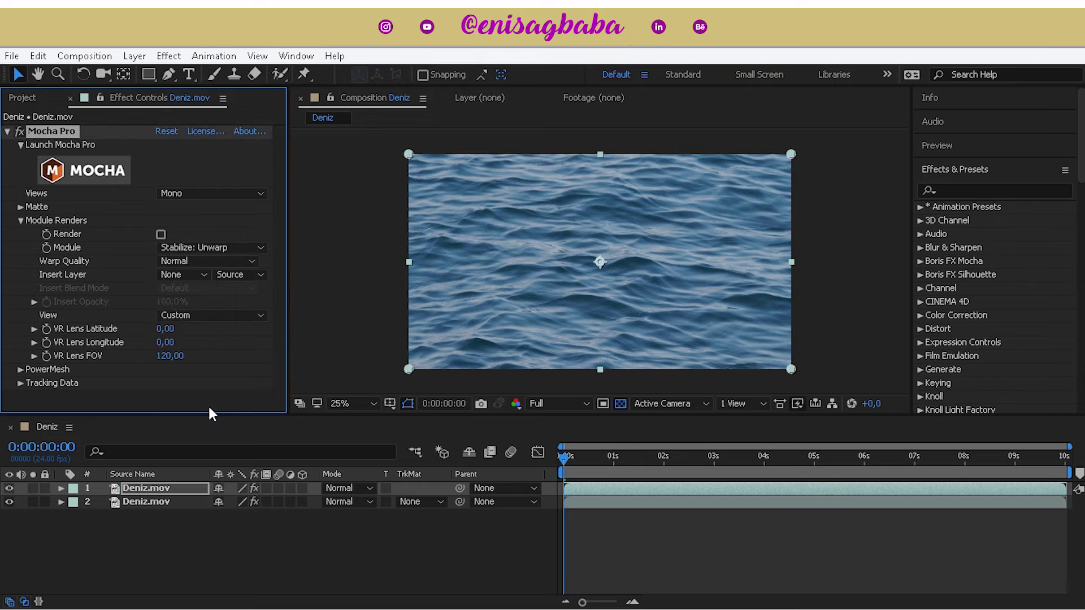
pyautogui.click(160, 243)
pyautogui.click(161, 234)
# Scrub through the unwarped result, return to frame 0, and make the original layer visible
pyautogui.moveTo(598, 458); pyautogui.dragTo(647, 459)
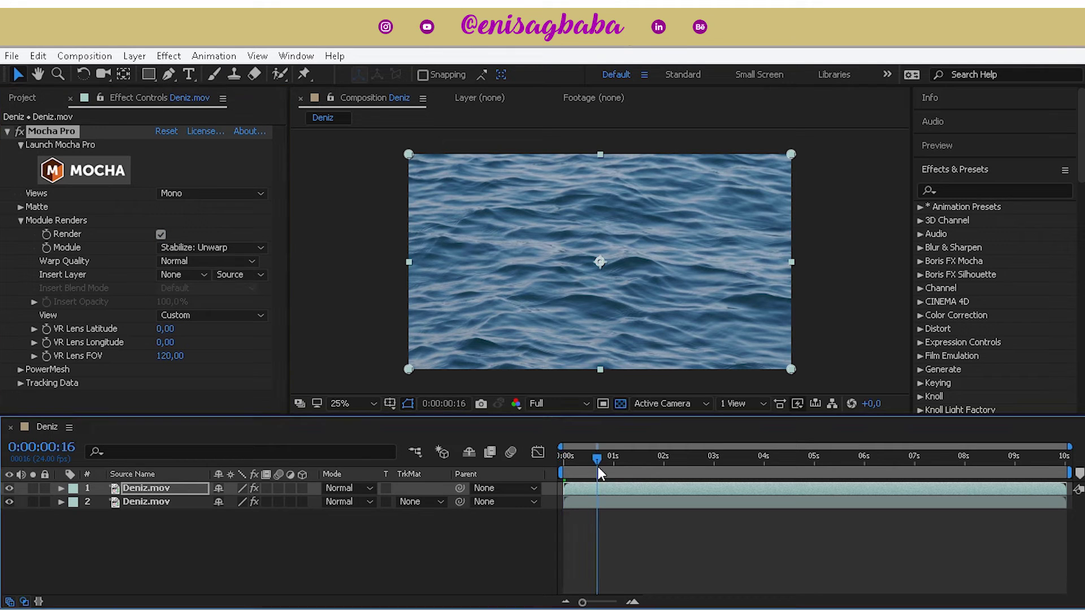
pyautogui.click(565, 459)
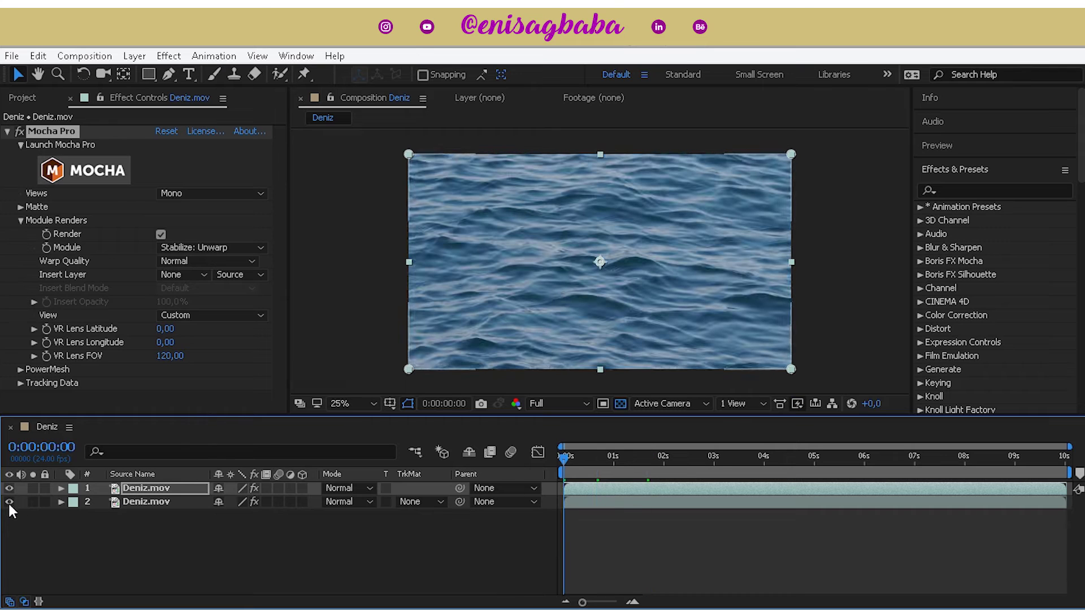
pyautogui.moveTo(568, 459); pyautogui.dragTo(637, 466)
pyautogui.click(698, 464)
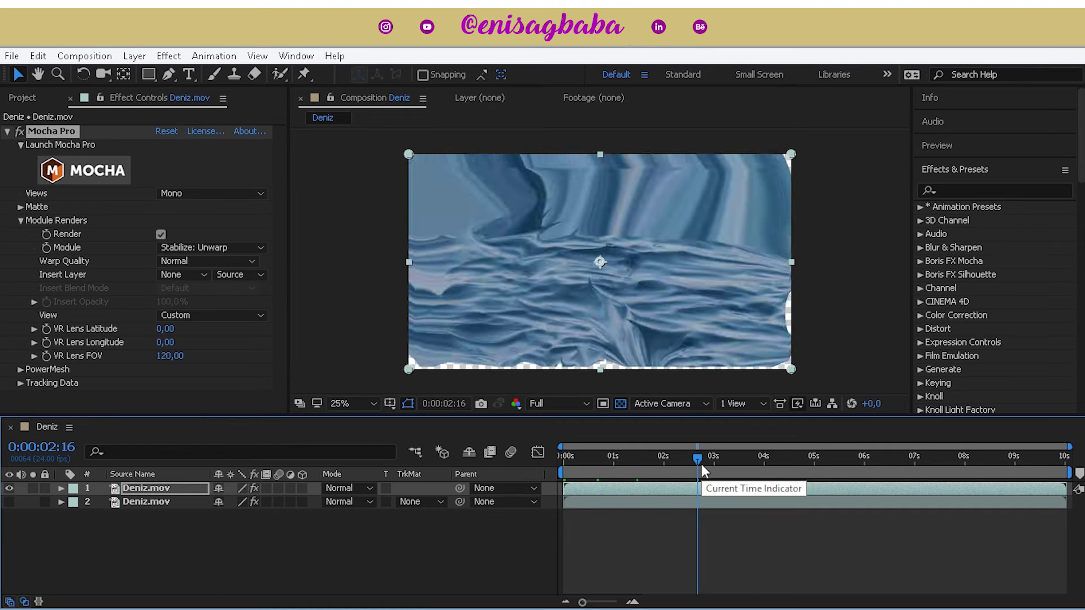
pyautogui.press('Home')
pyautogui.click(9, 502)
# Pre-compose the top layer, moving all attributes, into a comp named 'stabilize' and open it
pyautogui.click(163, 487)
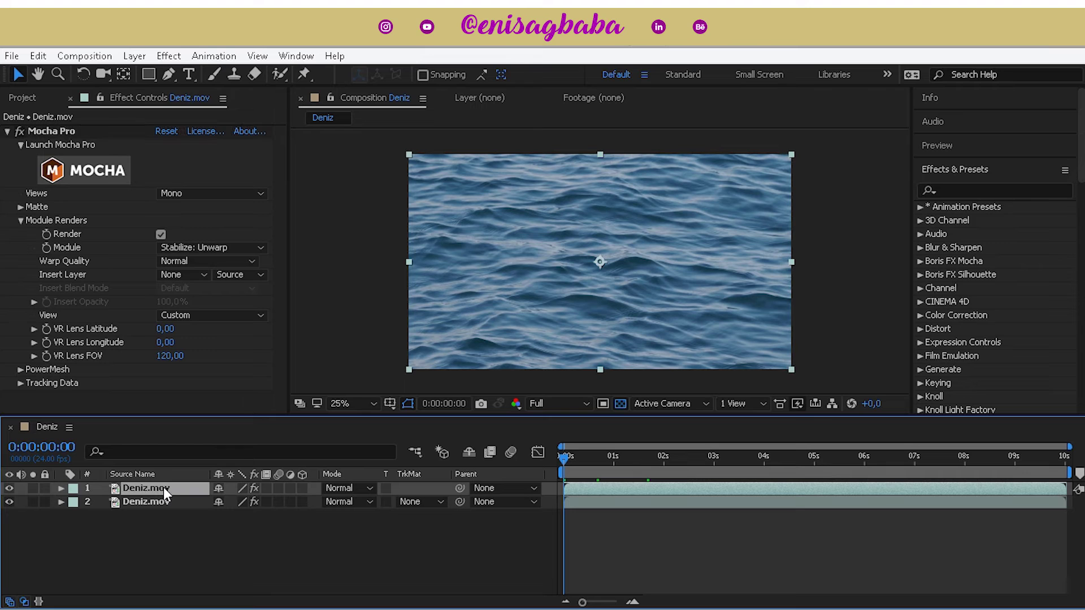
pyautogui.hotkey('ctrl', 'shift', 'c')
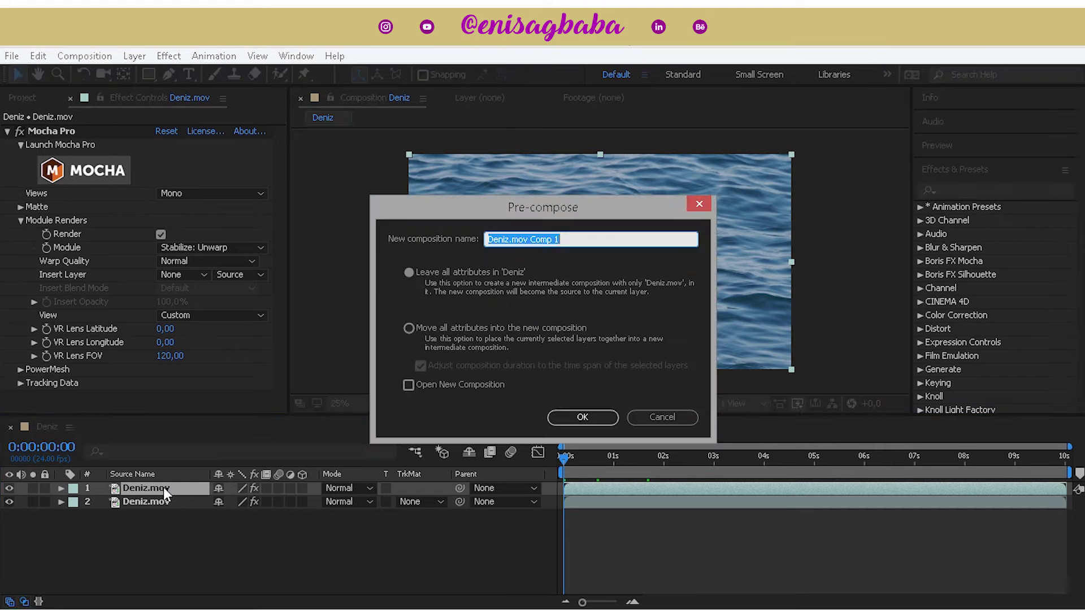
pyautogui.click(409, 329)
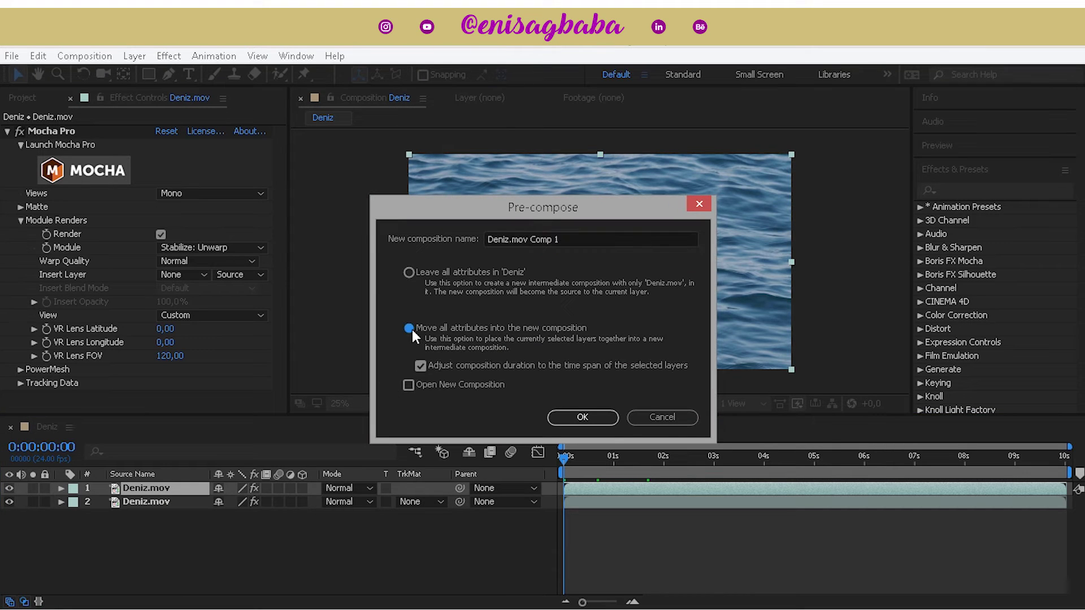
pyautogui.click(538, 238)
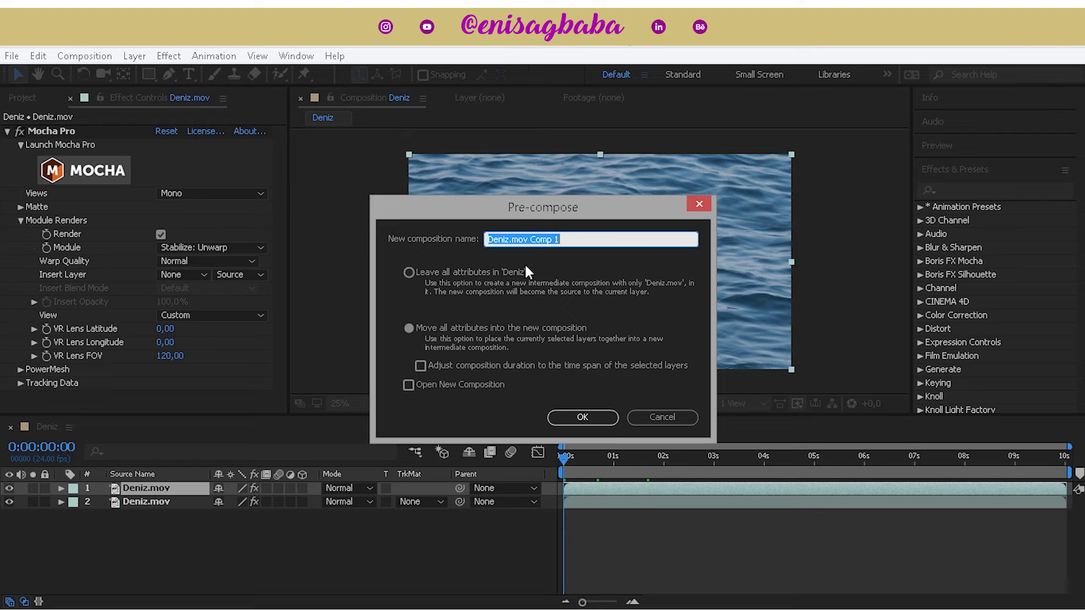
pyautogui.write('s')
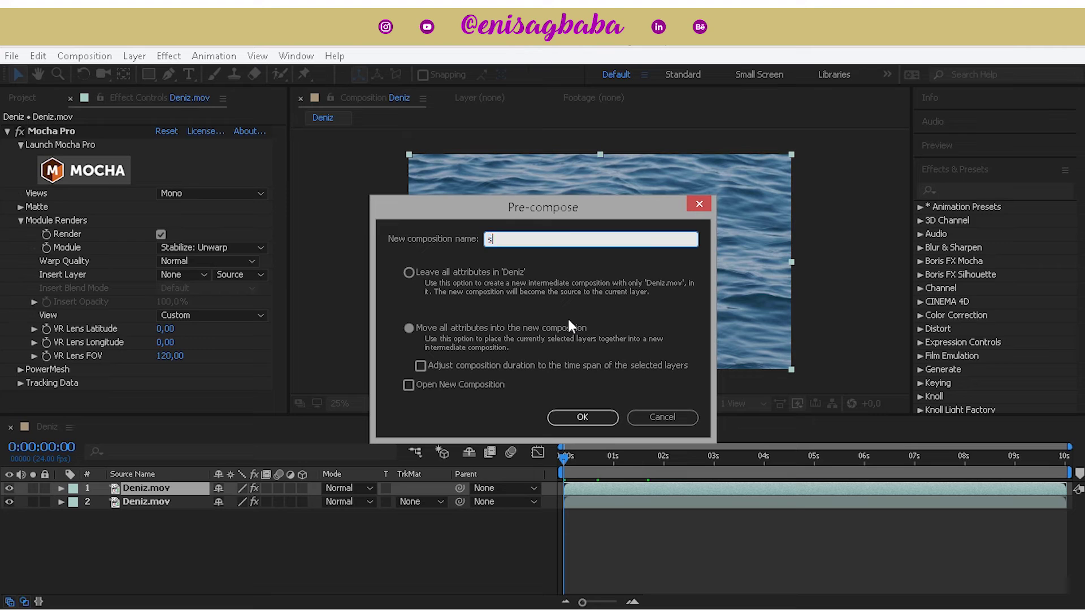
pyautogui.write('tabilize')
pyautogui.click(600, 418)
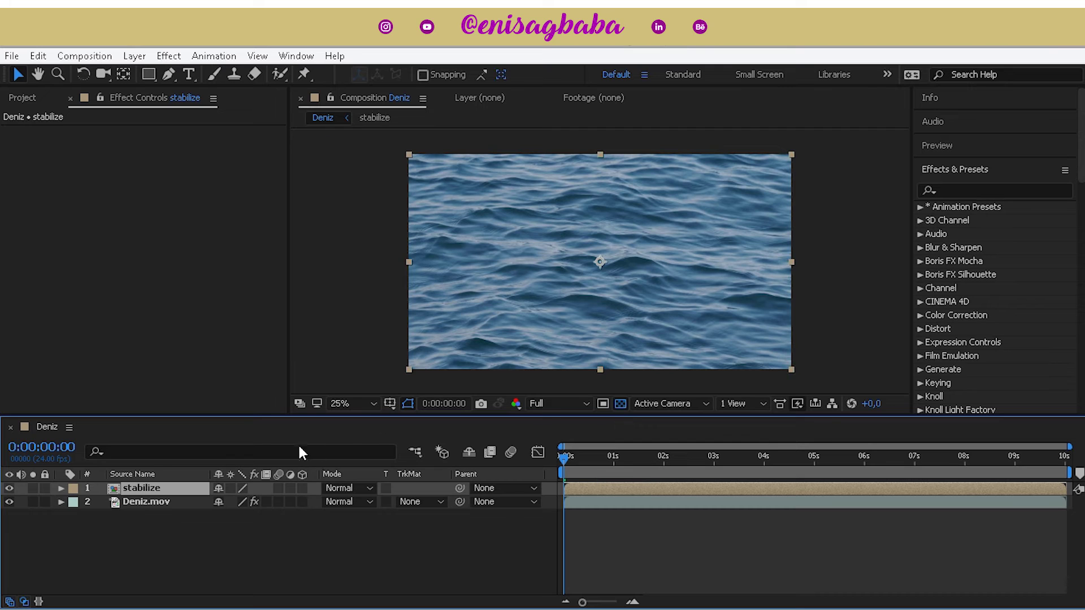
pyautogui.doubleClick(153, 491)
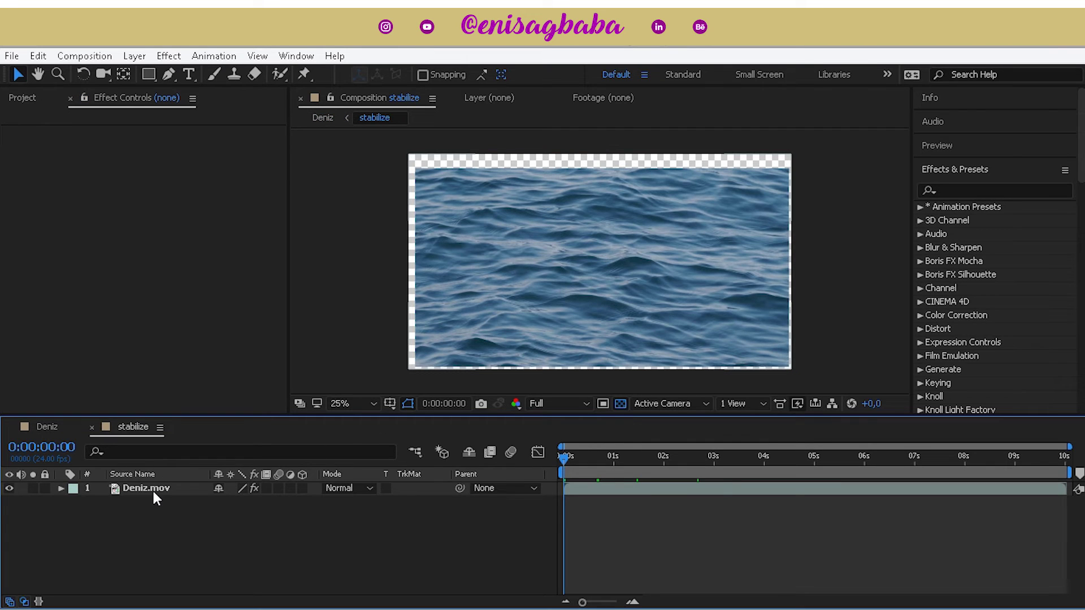
# Create a text layer reading 'VAZGEÇ GÖNÜL' on the water
pyautogui.click(188, 73)
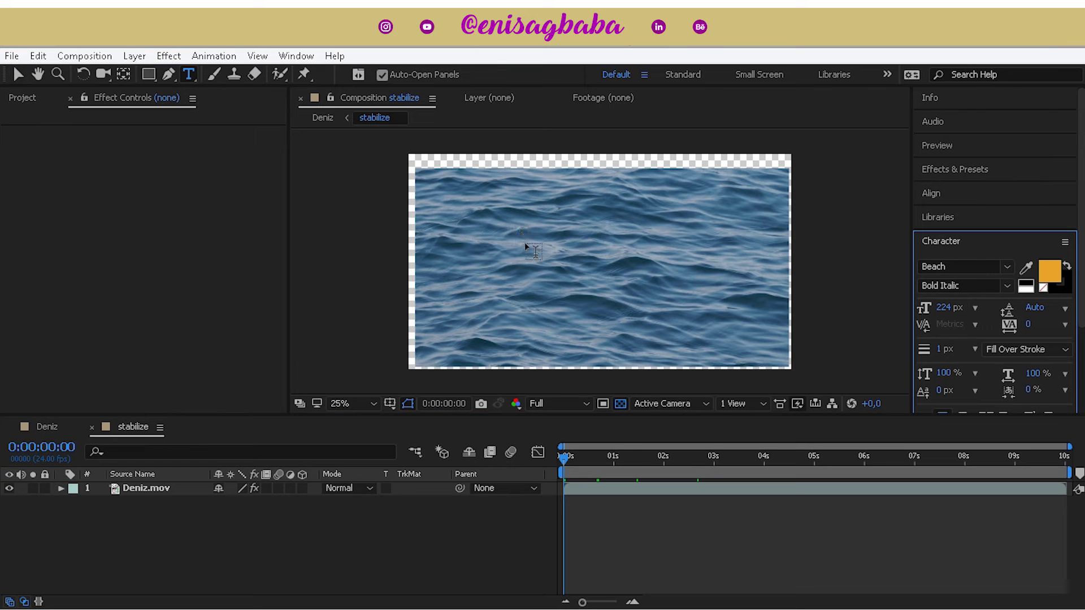
pyautogui.click(537, 272)
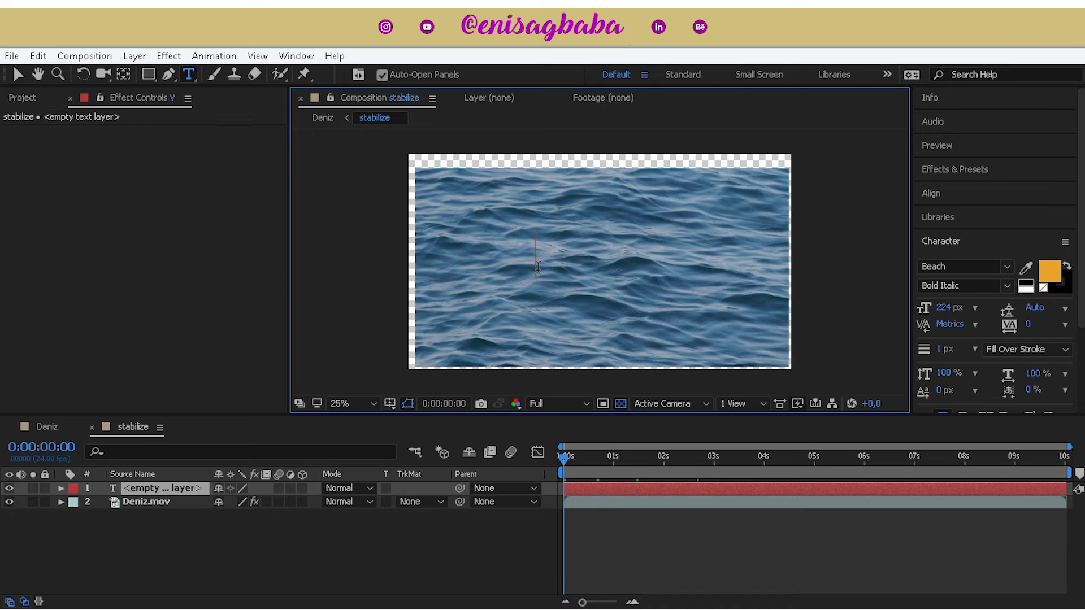
pyautogui.write('VAZGEÇ')
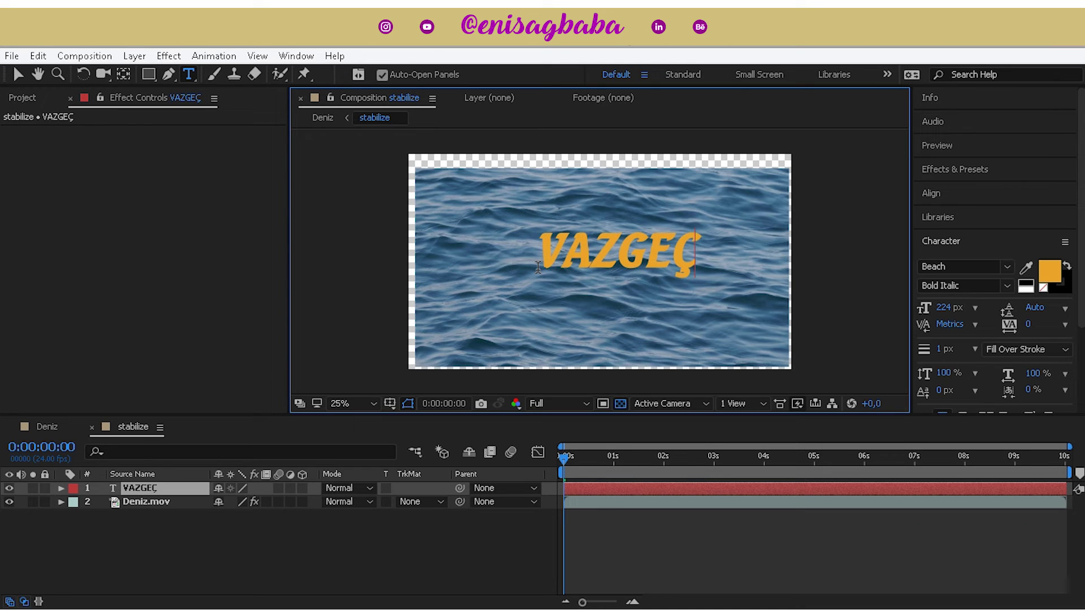
pyautogui.write(' GÖNÜ')
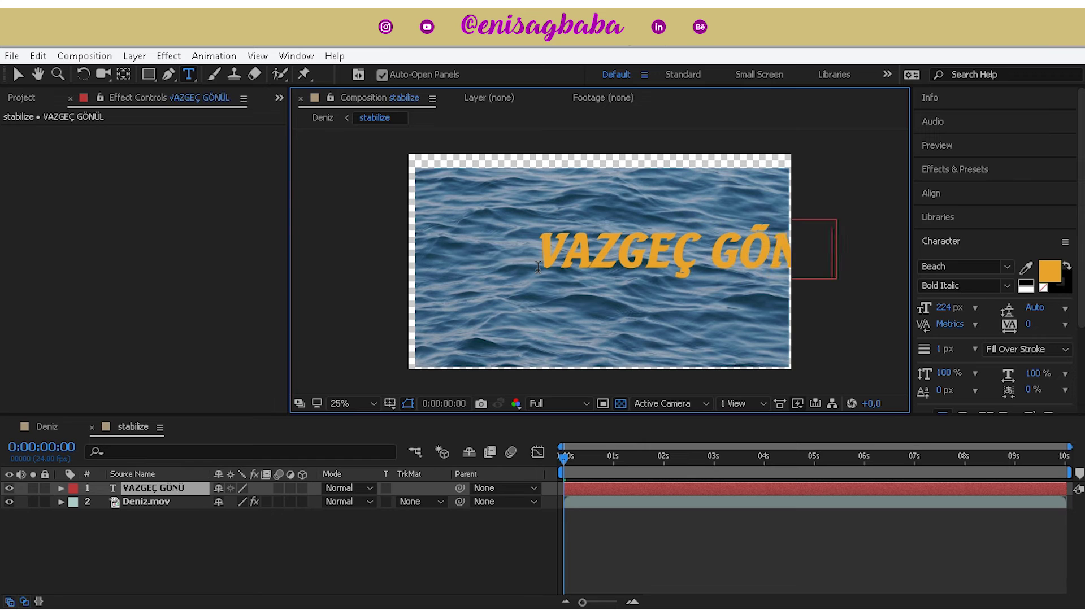
pyautogui.write('L')
pyautogui.click(17, 74)
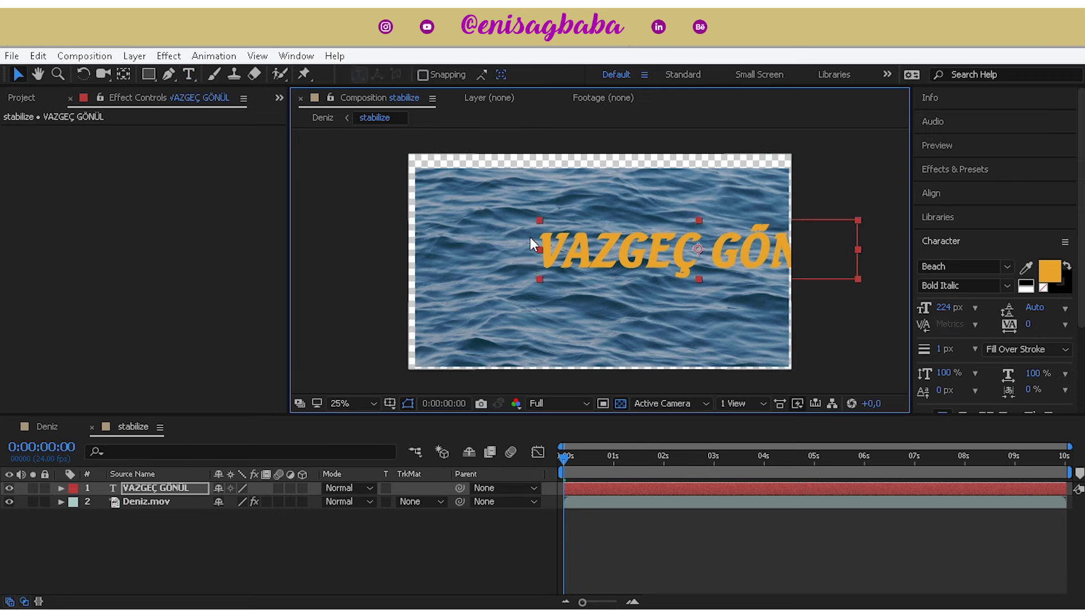
# Centre the text layer in the comp and scale it to 112%
pyautogui.hotkey('ctrl', 'home')
pyautogui.press('s')
pyautogui.moveTo(232, 501); pyautogui.dragTo(238, 501)
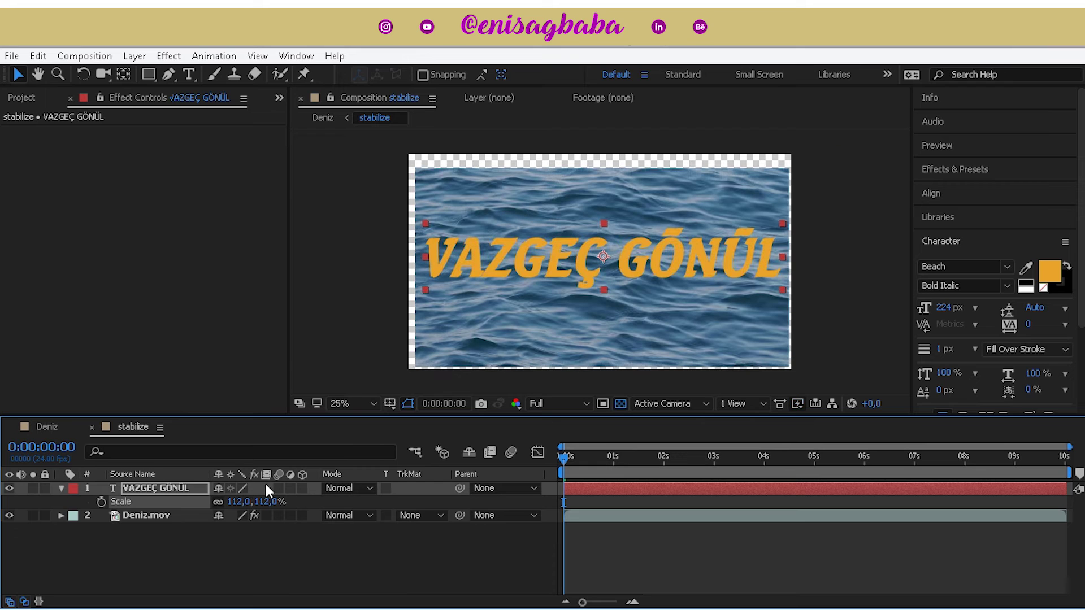
pyautogui.scroll(-1, 930, 380)
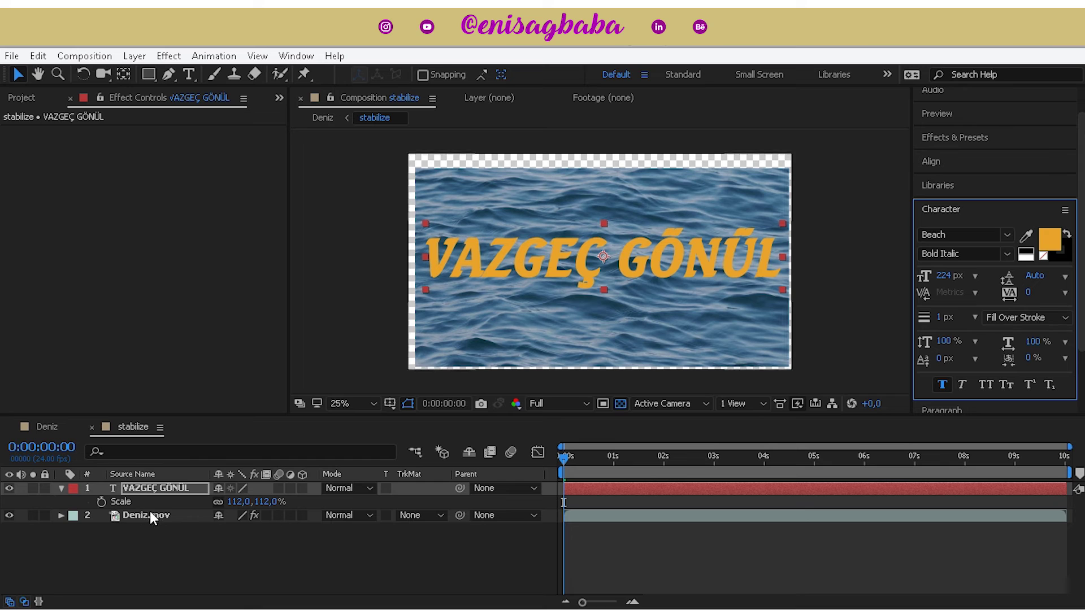
# Hide the water inside stabilize, then copy Deniz.mov's Mocha Pro effect onto the stabilize layer
pyautogui.click(9, 514)
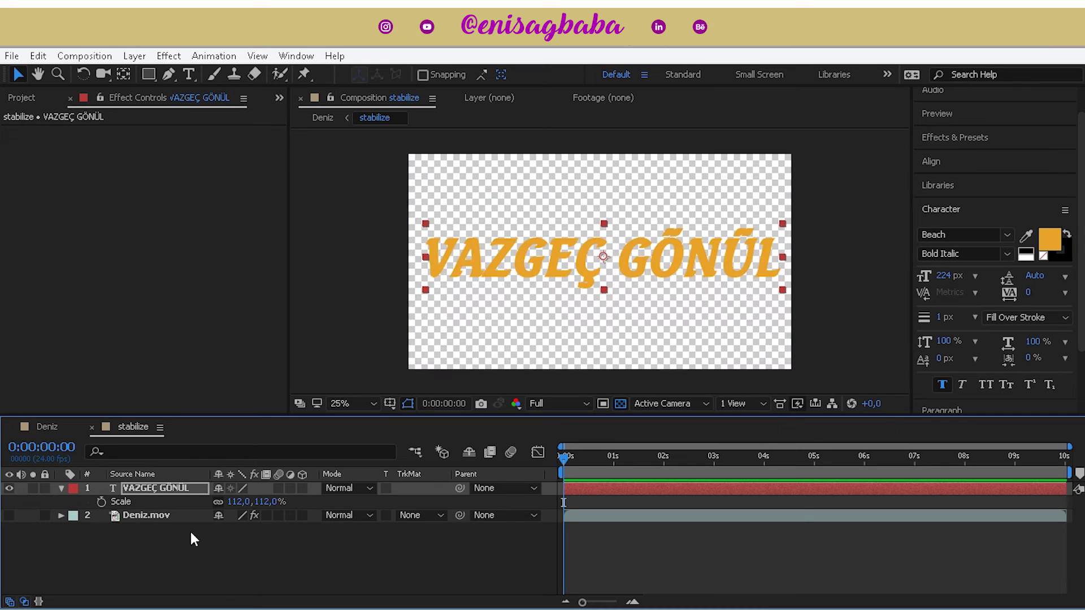
pyautogui.click(48, 427)
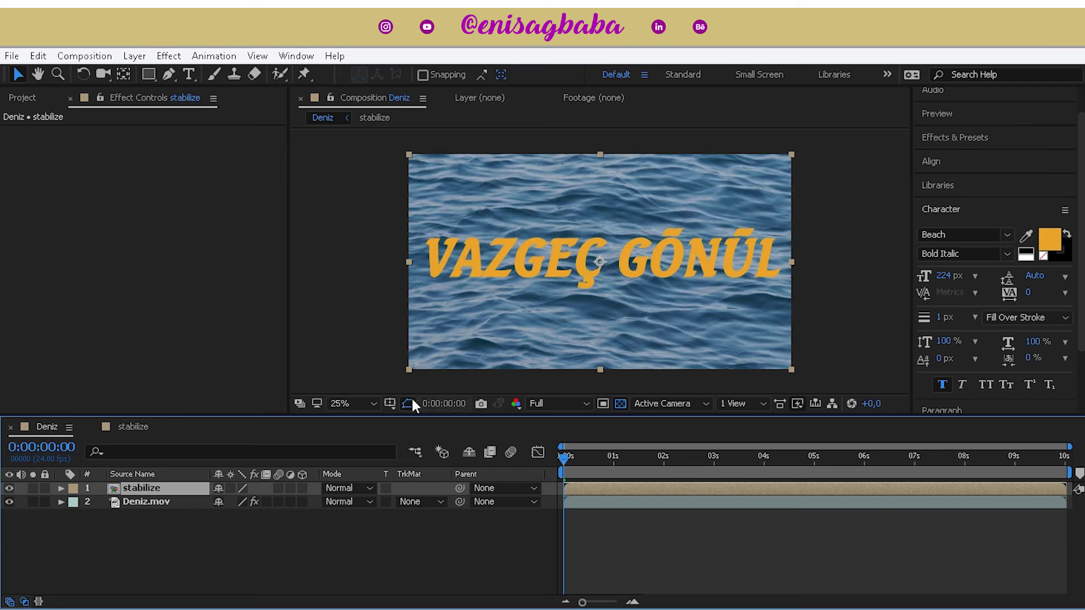
pyautogui.click(146, 503)
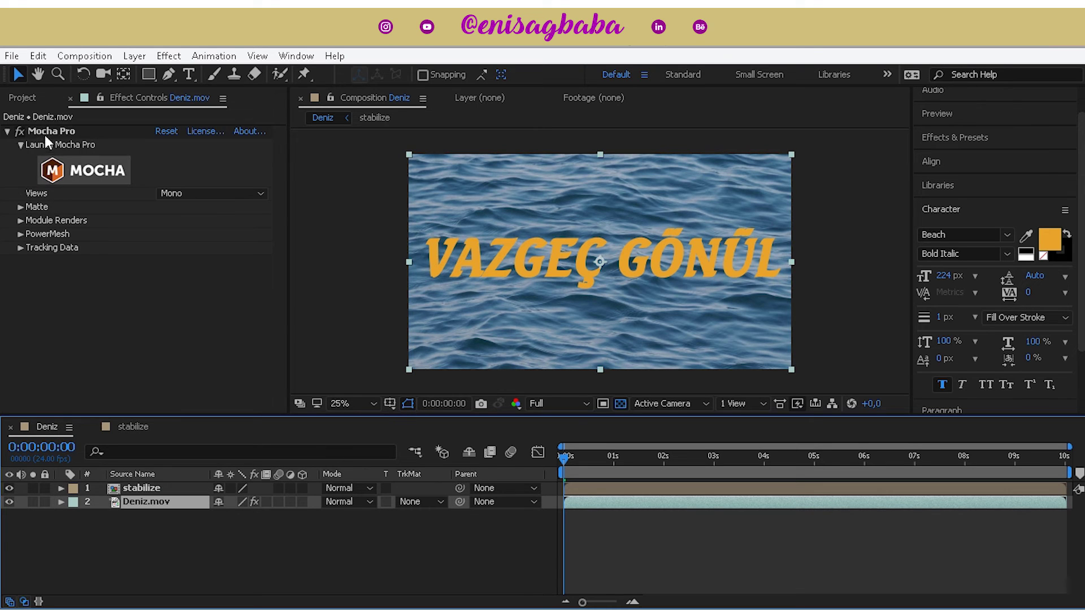
pyautogui.click(47, 132)
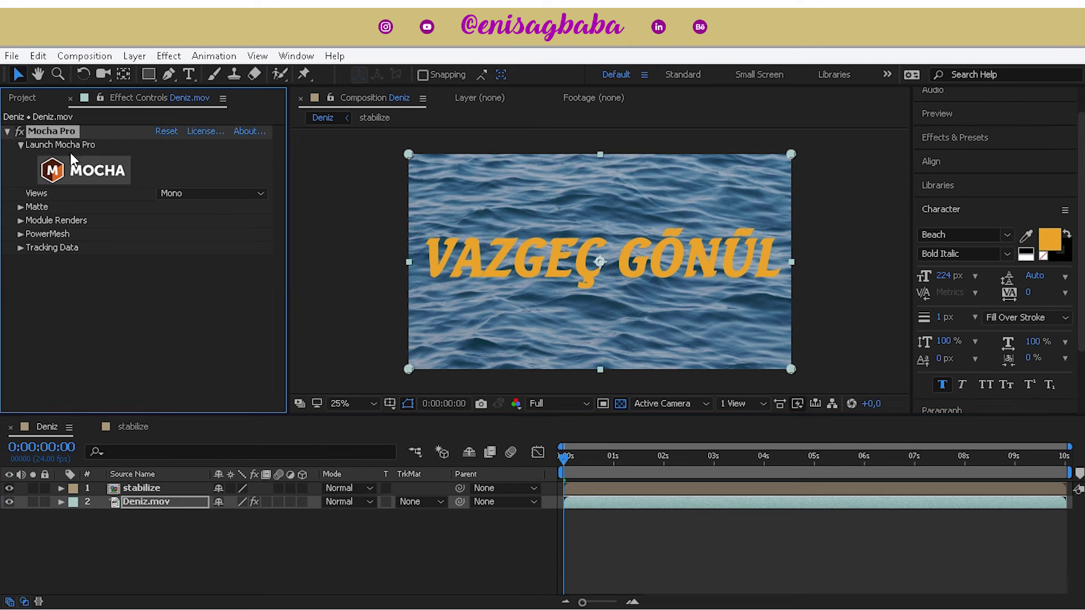
pyautogui.click(138, 487)
pyautogui.hotkey('ctrl', 'v')
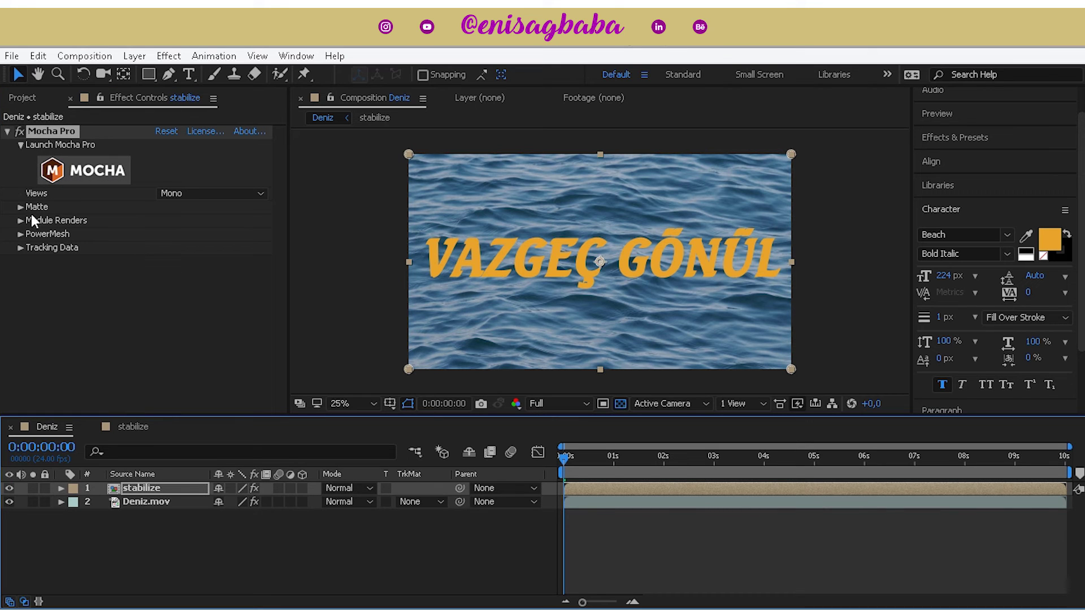
# Set the pasted Mocha Pro to render Stabilize: Warp and launch Mocha for it
pyautogui.click(20, 220)
pyautogui.click(198, 249)
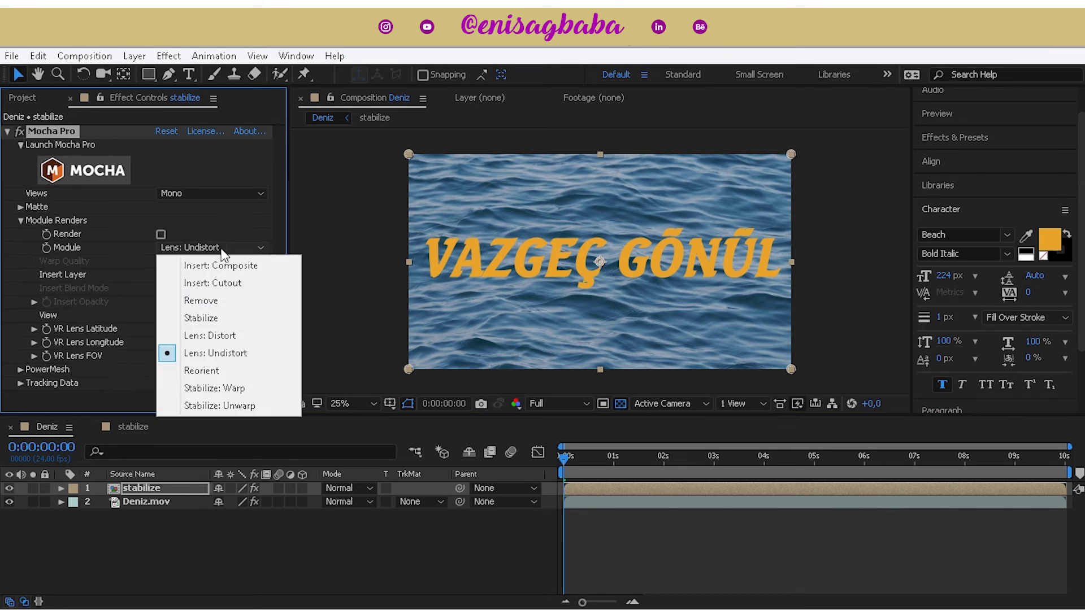
pyautogui.click(224, 389)
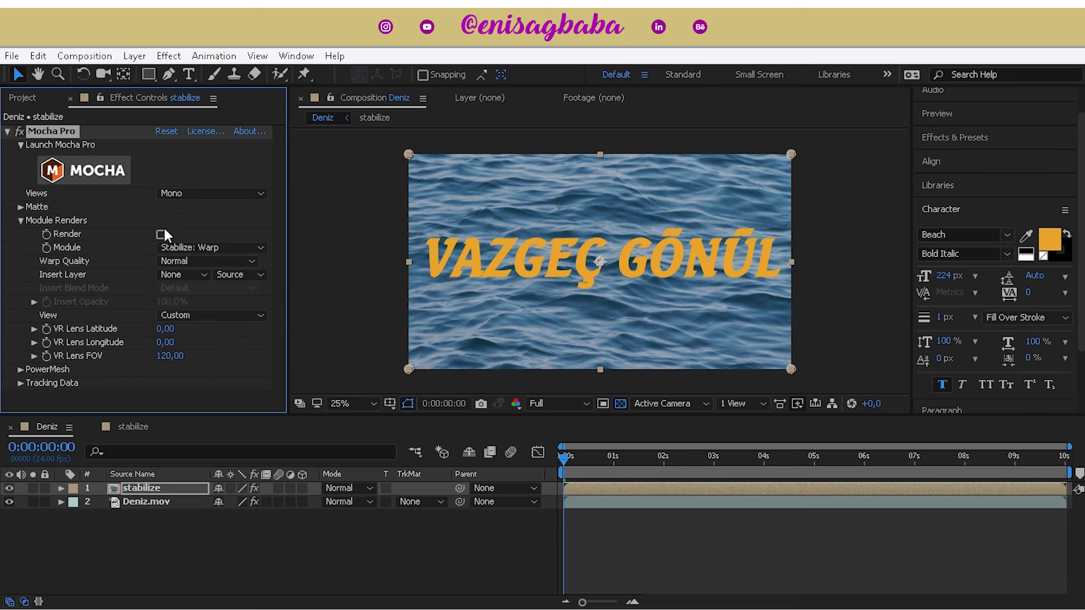
pyautogui.click(162, 234)
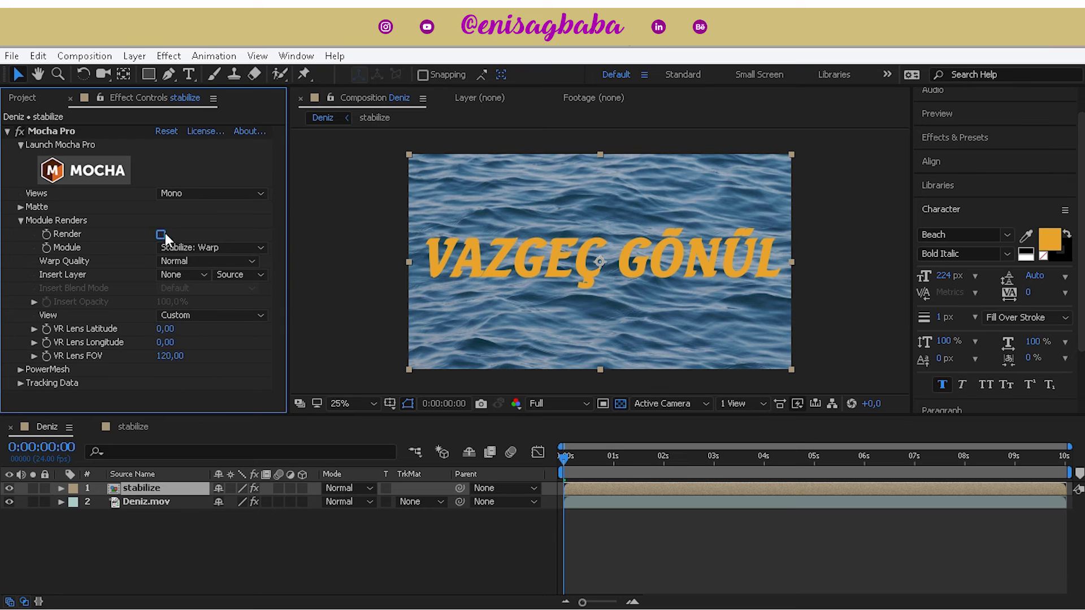
pyautogui.click(97, 171)
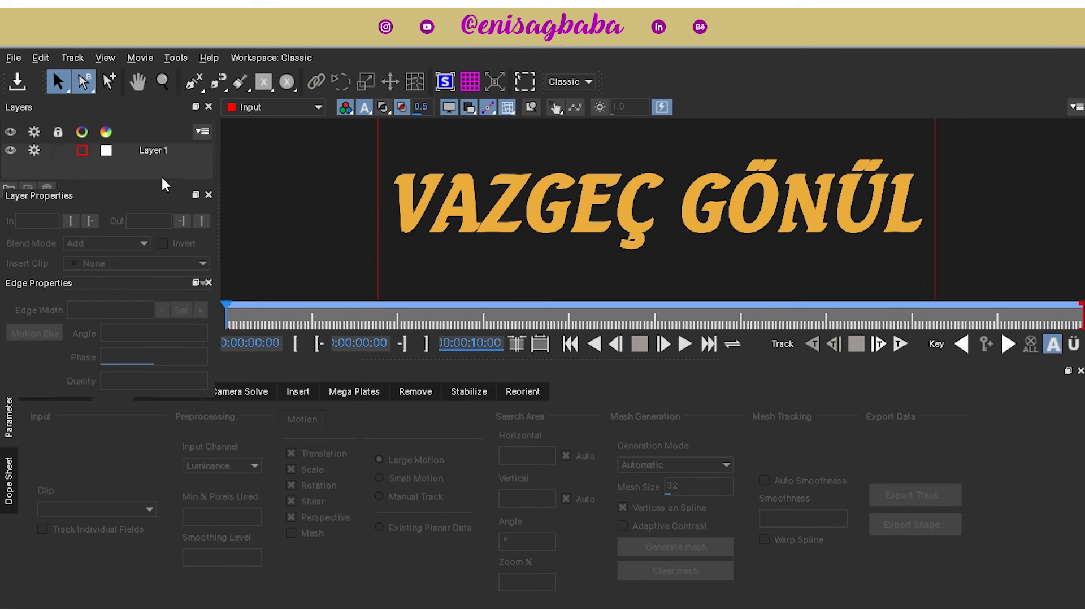
# Turn off Use Matte for Layer 1's warp, close Mocha, and check the rippling text at 0:00:01:07
pyautogui.click(169, 154)
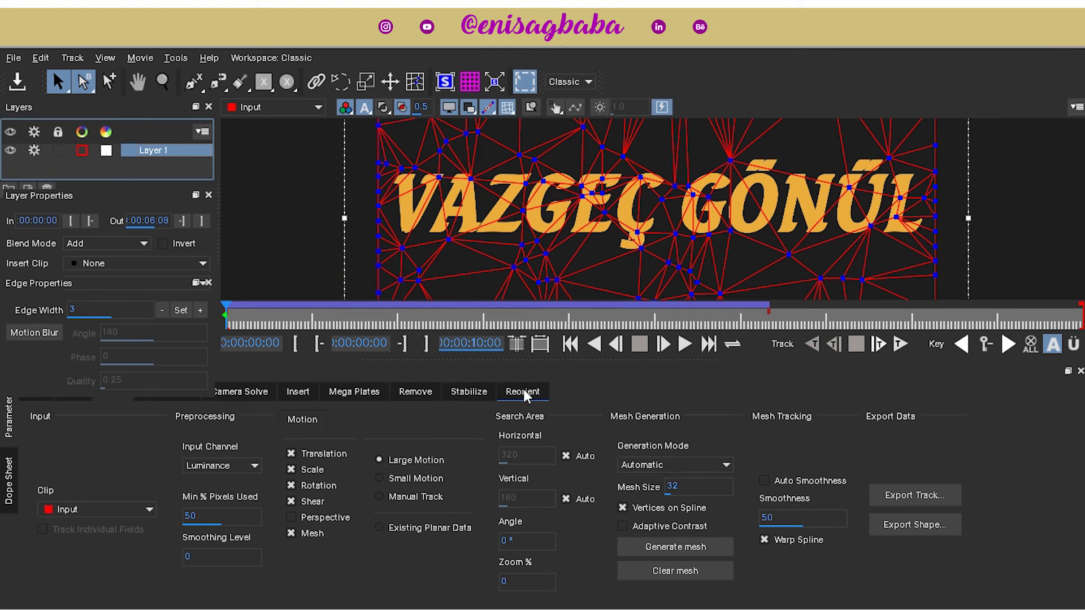
pyautogui.click(485, 394)
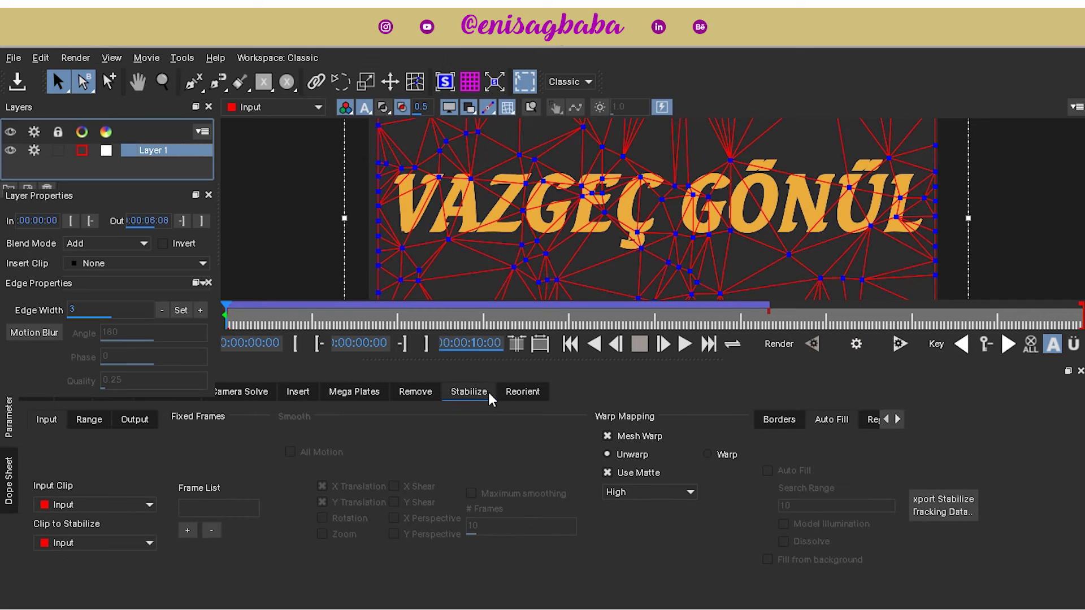
pyautogui.click(633, 474)
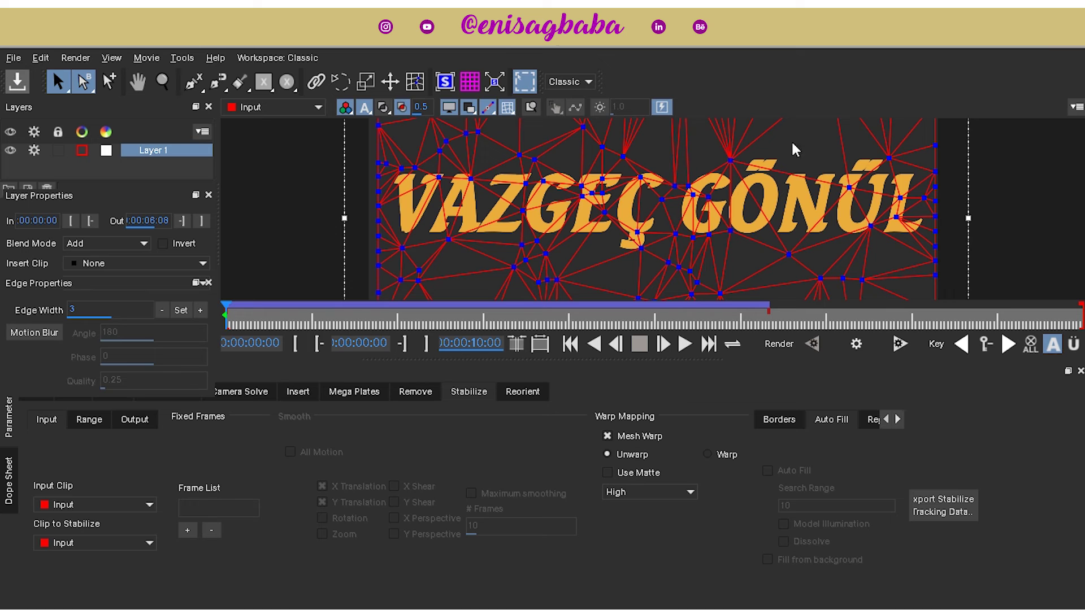
pyautogui.click(1057, 57)
pyautogui.moveTo(570, 462); pyautogui.dragTo(629, 459)
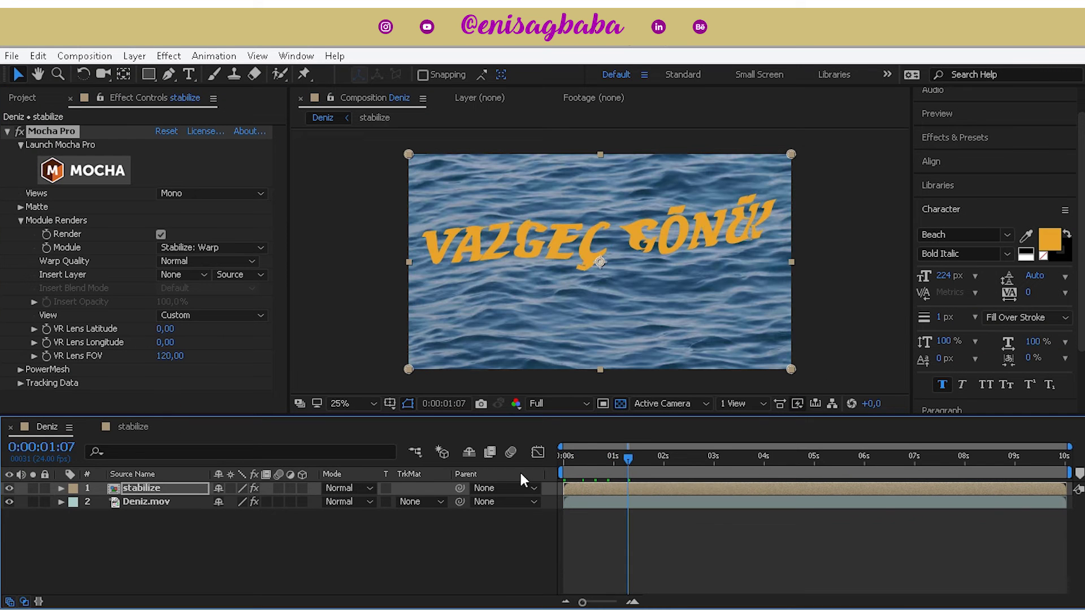
# Inside the stabilize precomp, apply Add Grain to the VAZGEÇ GÖNÜL text layer
pyautogui.doubleClick(141, 487)
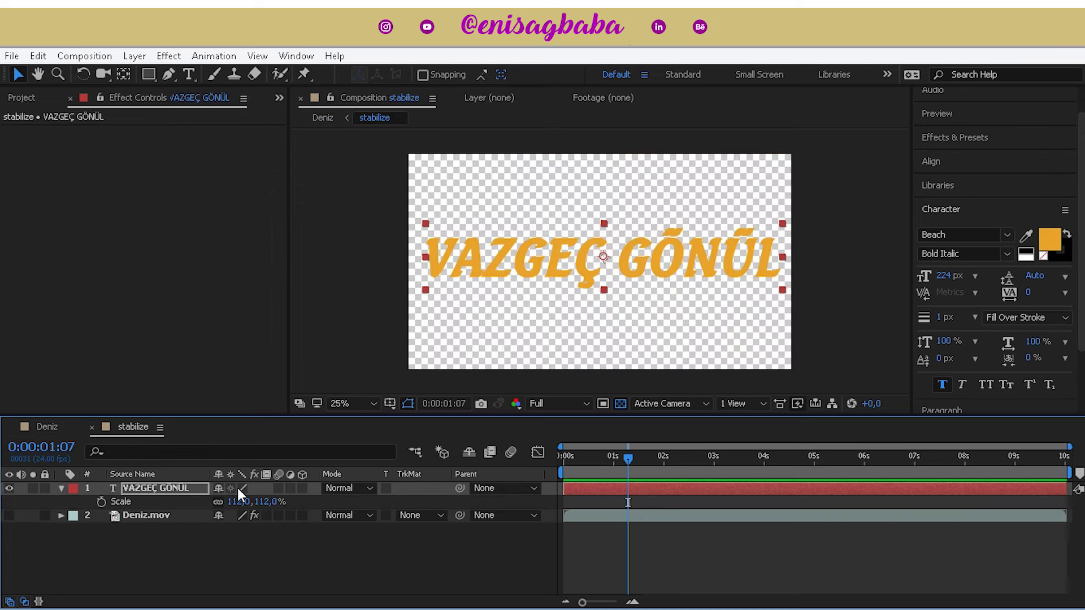
pyautogui.scroll(3, 614, 211)
pyautogui.click(954, 137)
pyautogui.click(955, 190)
pyautogui.write('add g')
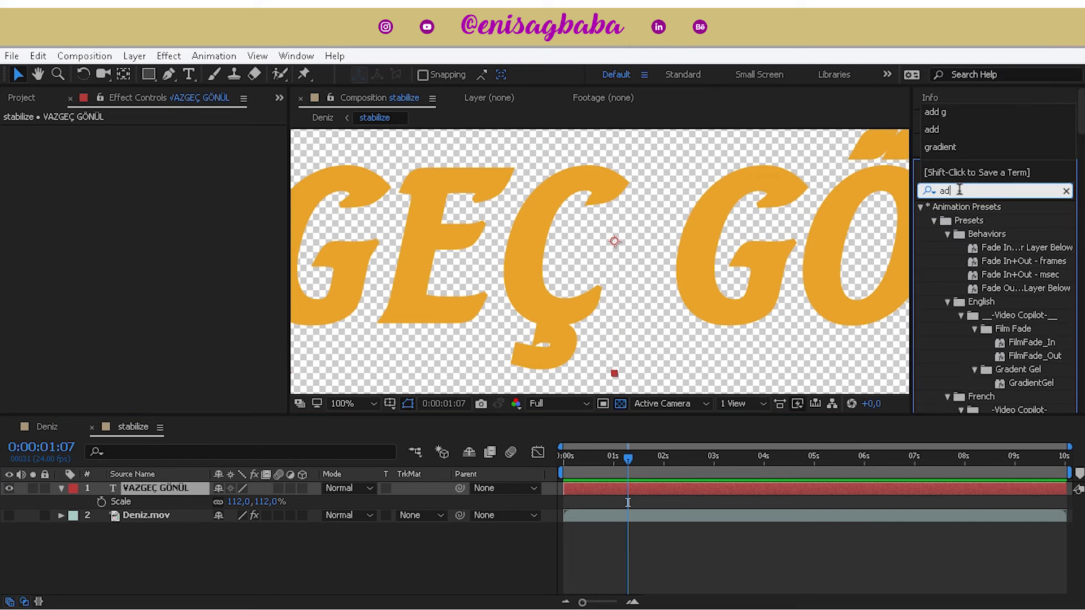
pyautogui.moveTo(975, 220); pyautogui.dragTo(545, 261)
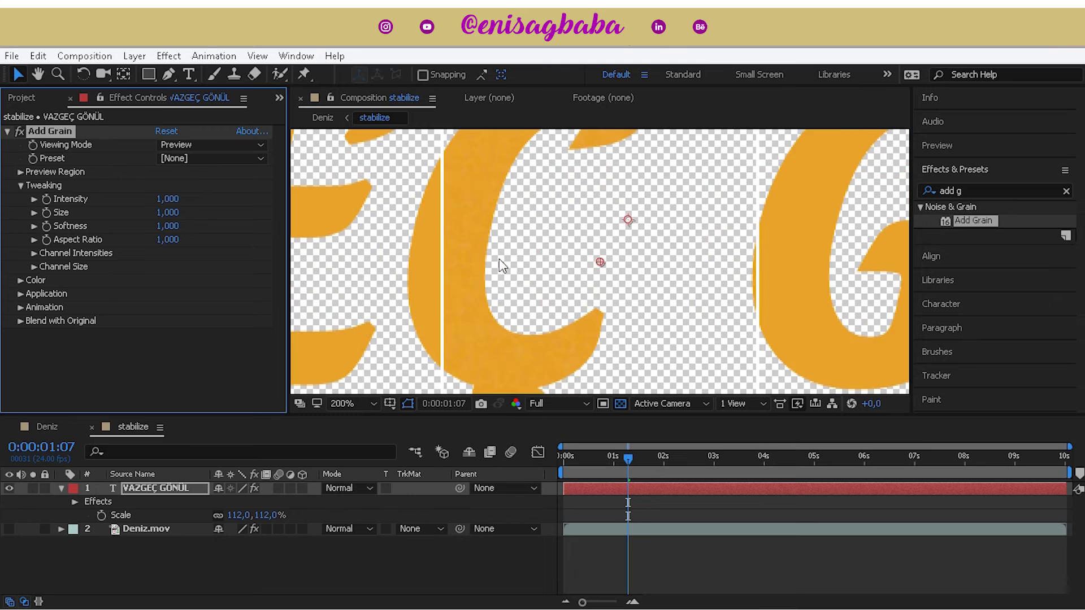
# In the Deniz comp, apply Fast Box Blur to the stabilize layer with Blur Radius 1
pyautogui.click(45, 426)
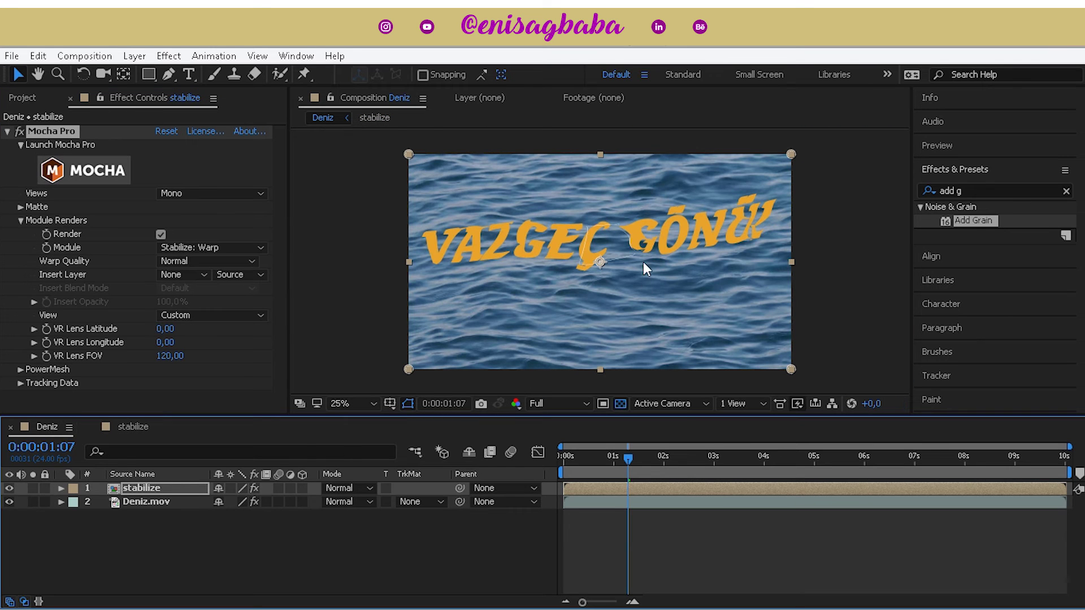
pyautogui.click(1066, 191)
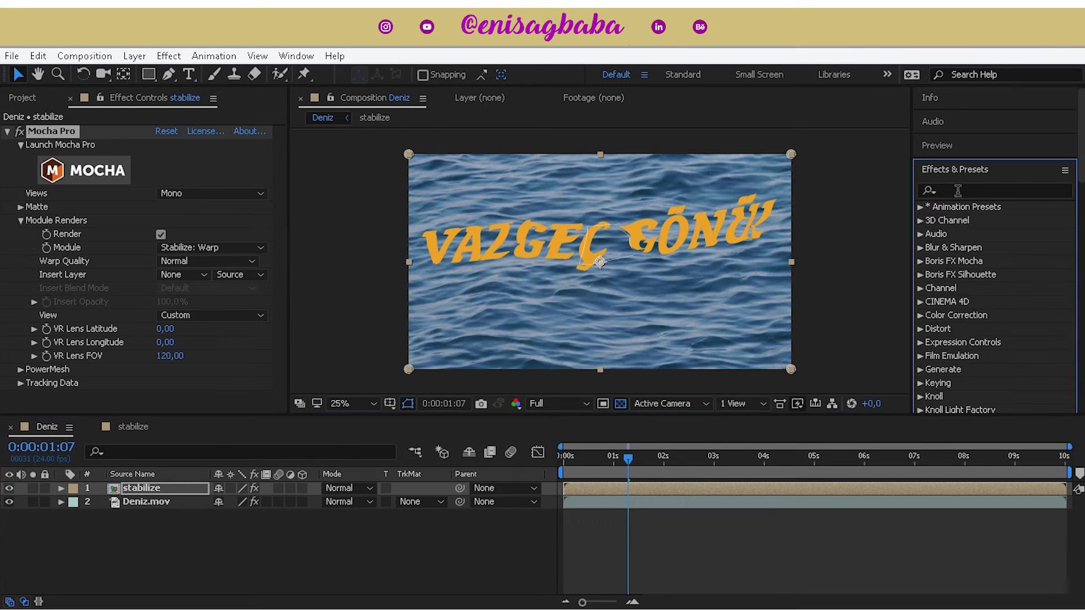
pyautogui.click(955, 190)
pyautogui.write('box blu')
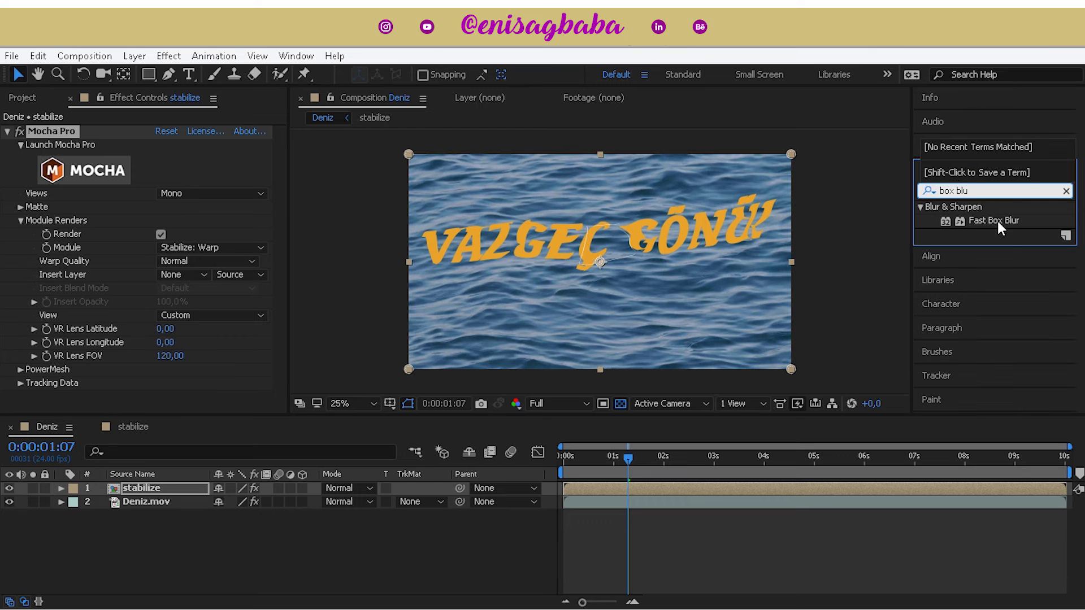
pyautogui.moveTo(994, 220); pyautogui.dragTo(137, 489)
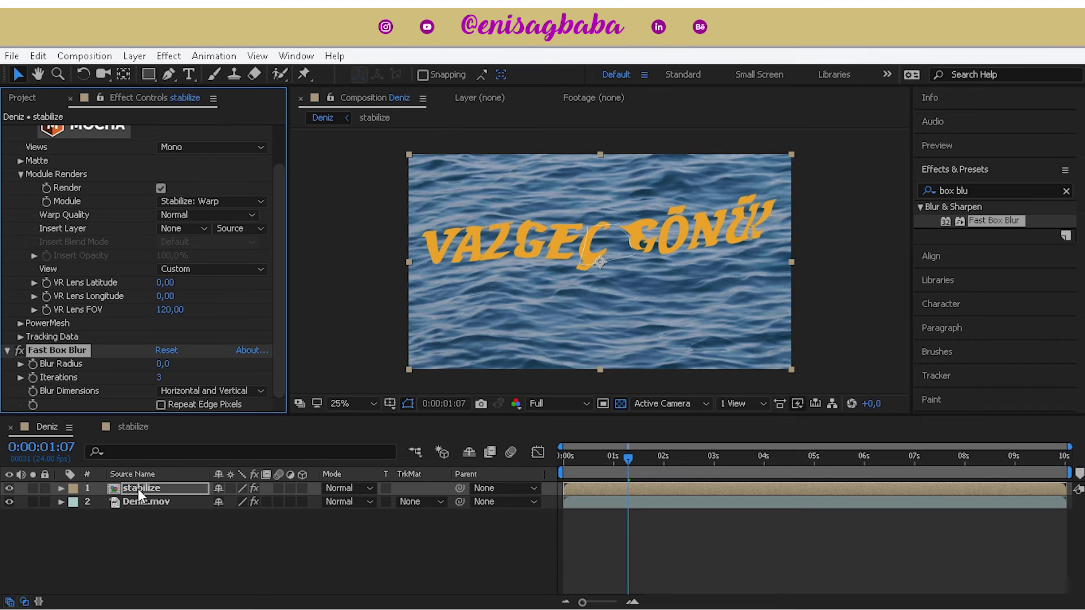
pyautogui.click(163, 364)
pyautogui.write('1')
pyautogui.press('Return')
pyautogui.click(313, 489)
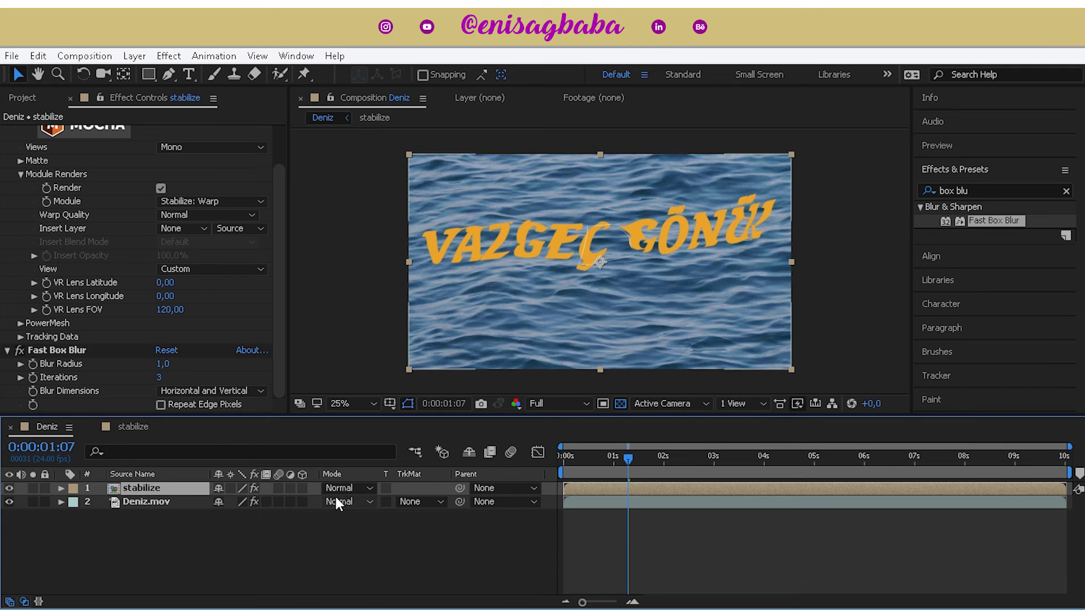
# Switch the stabilize layer to Soft Light, preview frames at about 2, 3 and 4 seconds, then return to the start
pyautogui.click(360, 489)
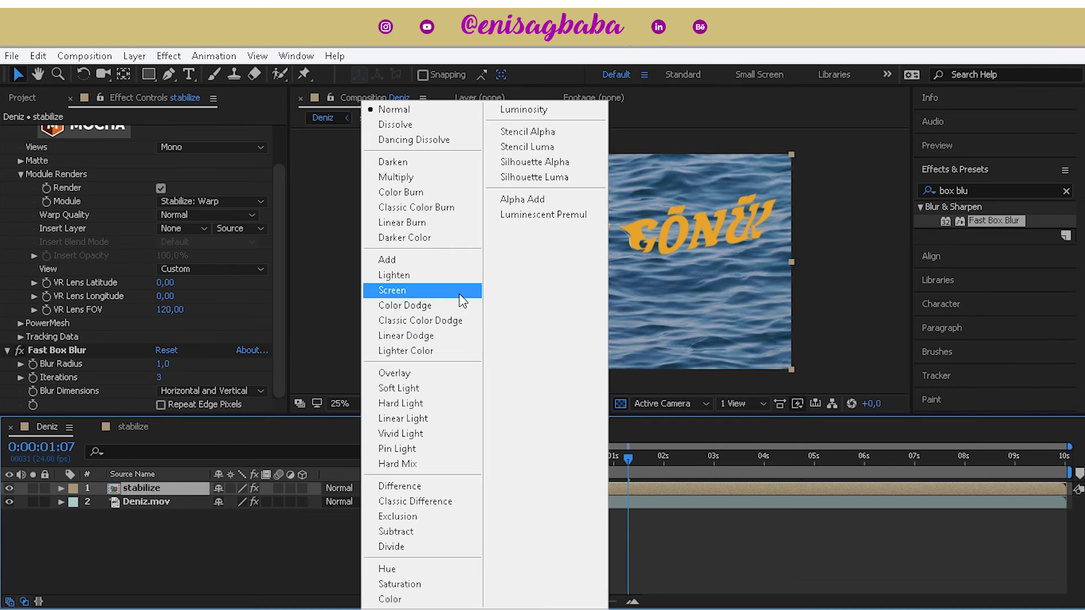
pyautogui.click(442, 388)
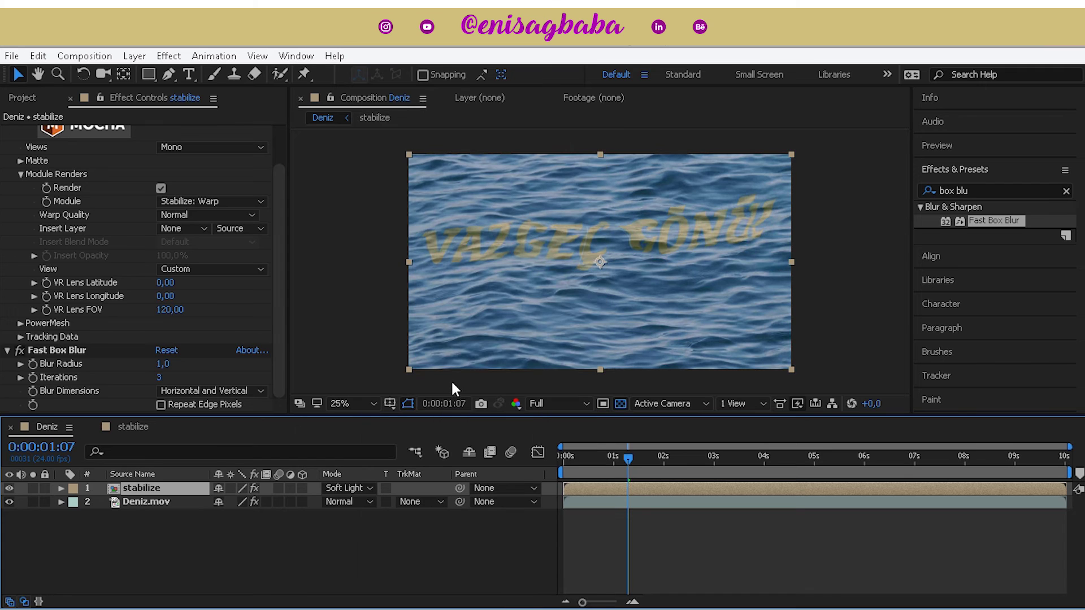
pyautogui.click(670, 459)
pyautogui.click(717, 457)
pyautogui.moveTo(765, 456); pyautogui.dragTo(787, 469)
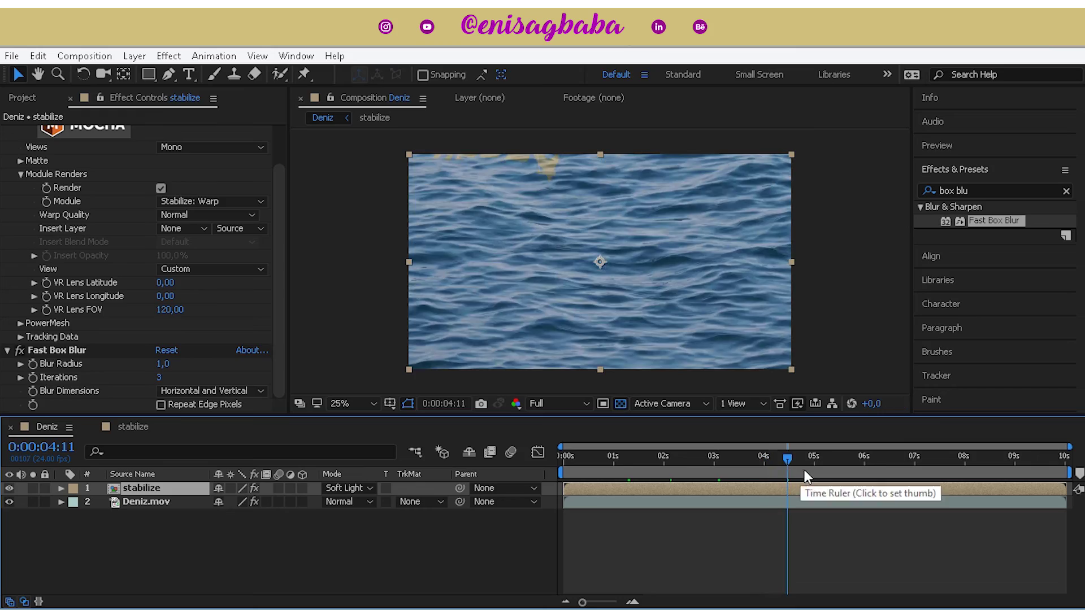
pyautogui.press('Home')
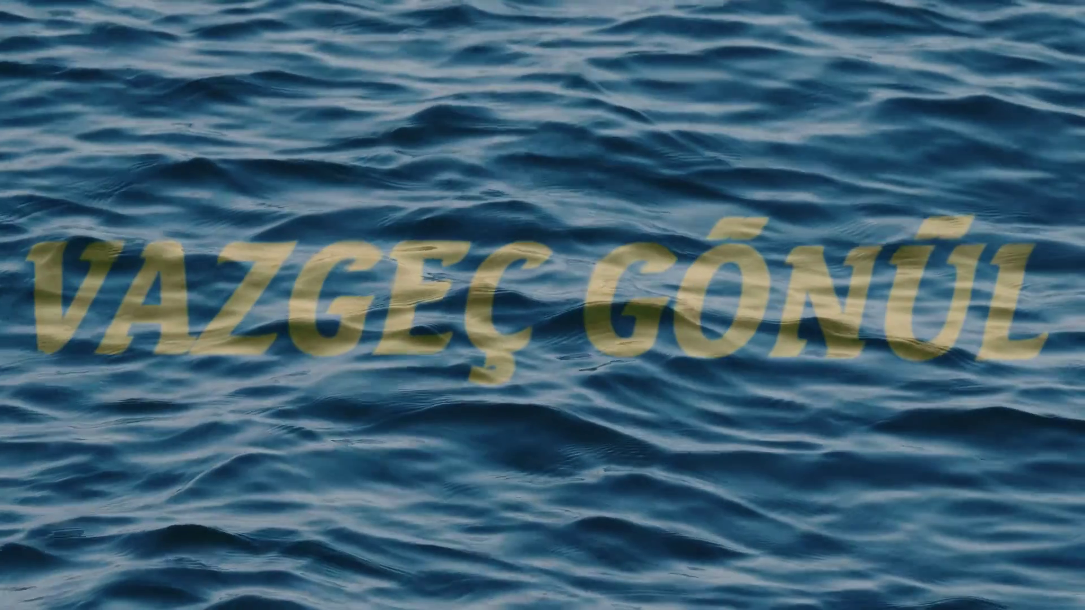